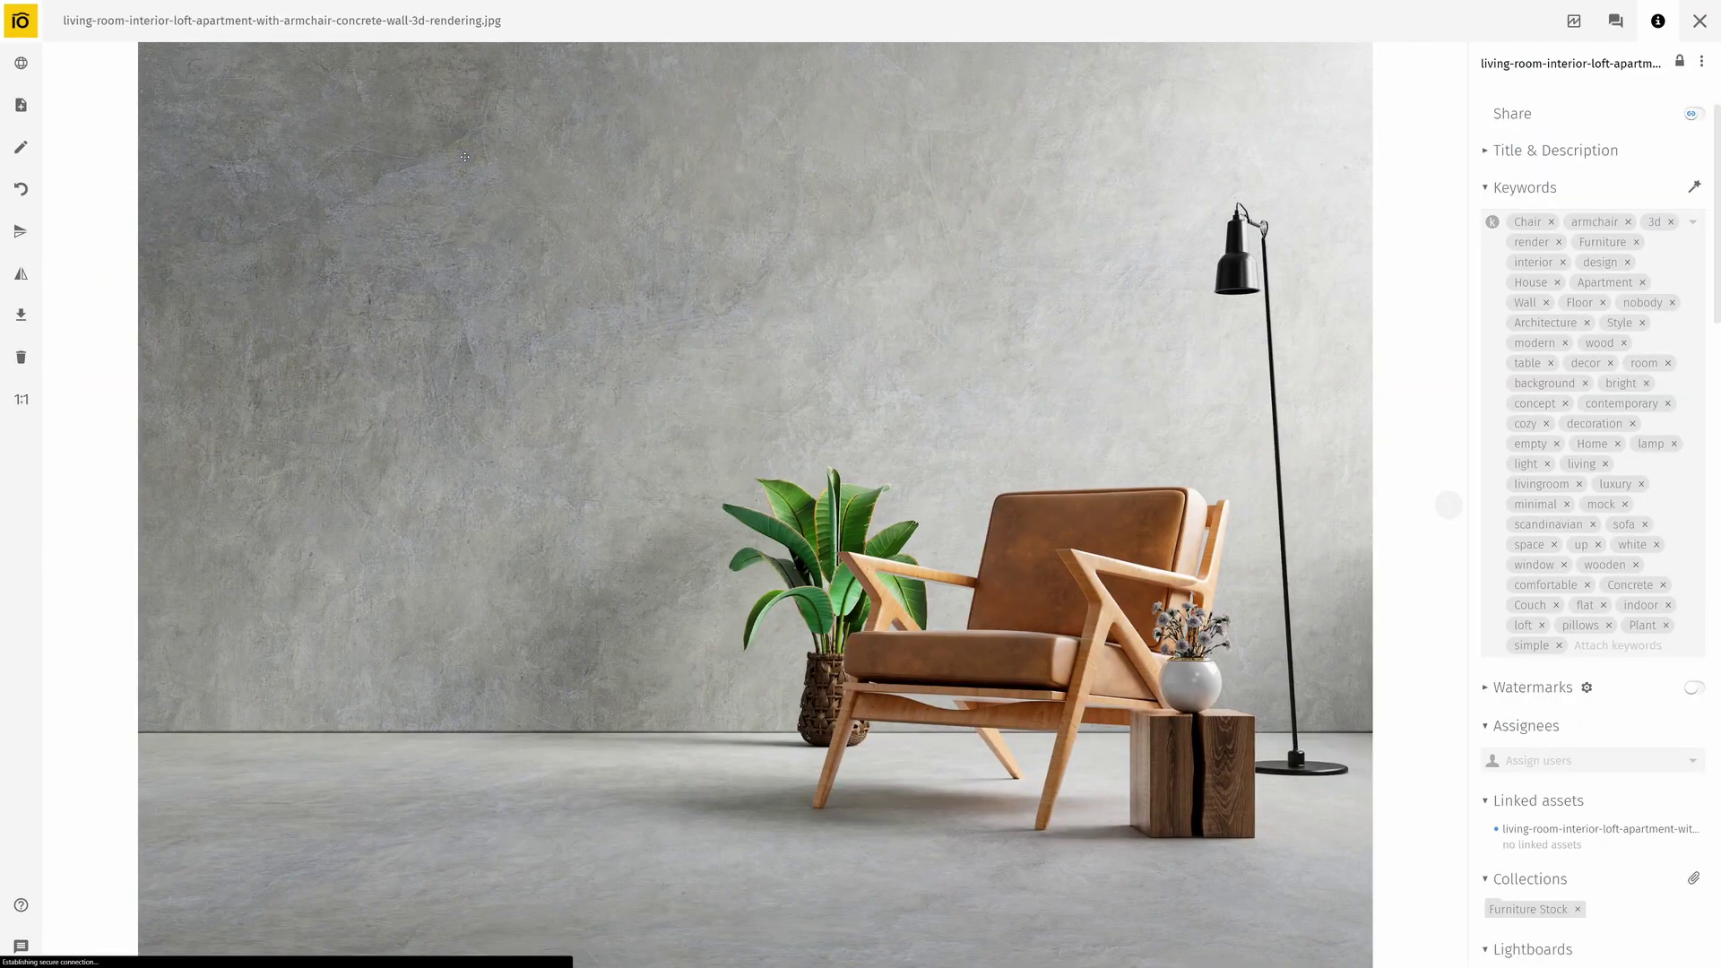
Share the rendering publicly and open its sharing link in a new browser tab
click(1692, 117)
click(1684, 168)
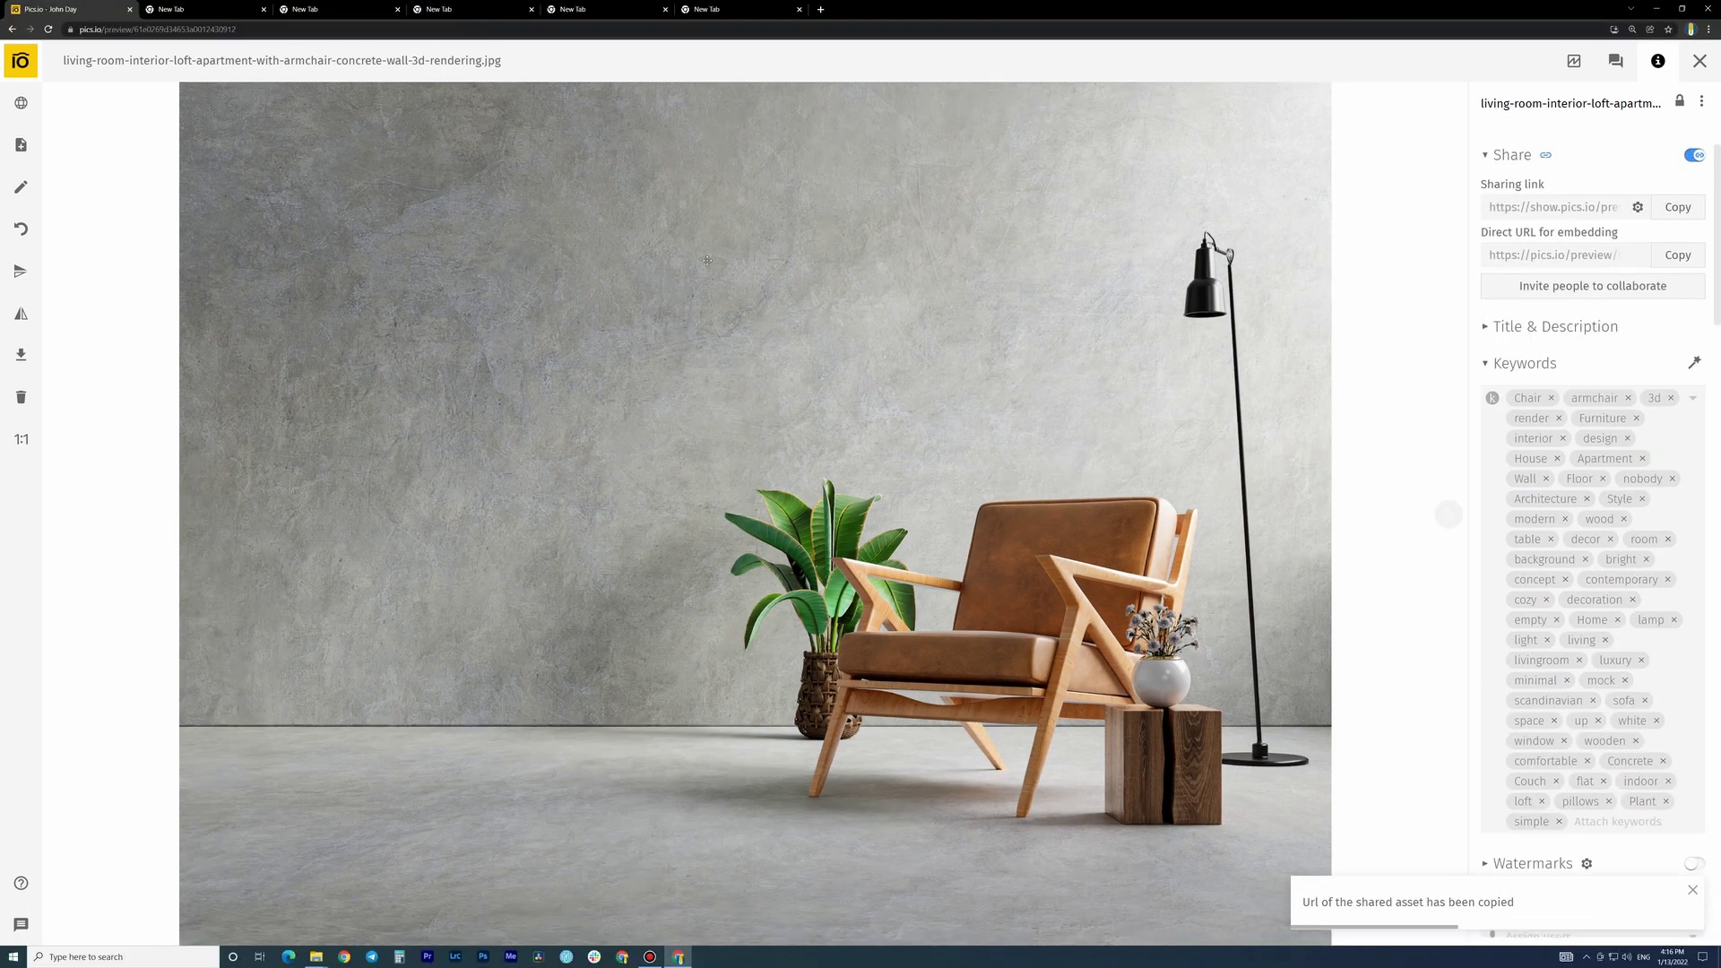
click(202, 9)
click(222, 30)
key(ctrl+v)
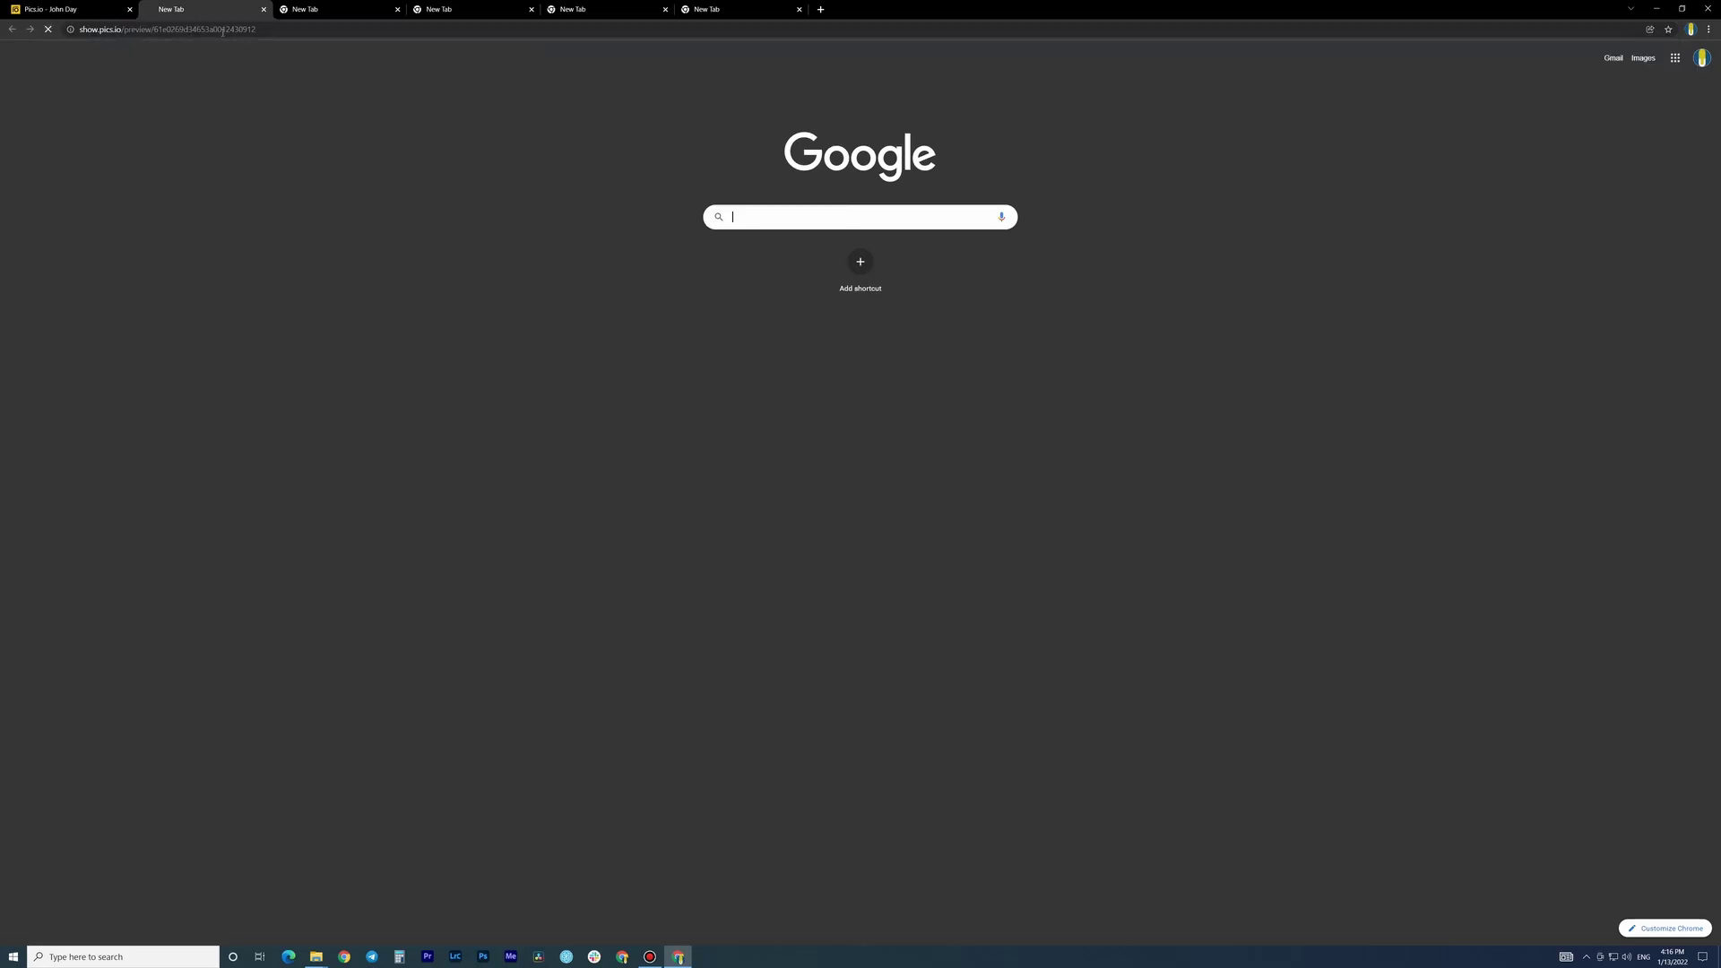
key(Return)
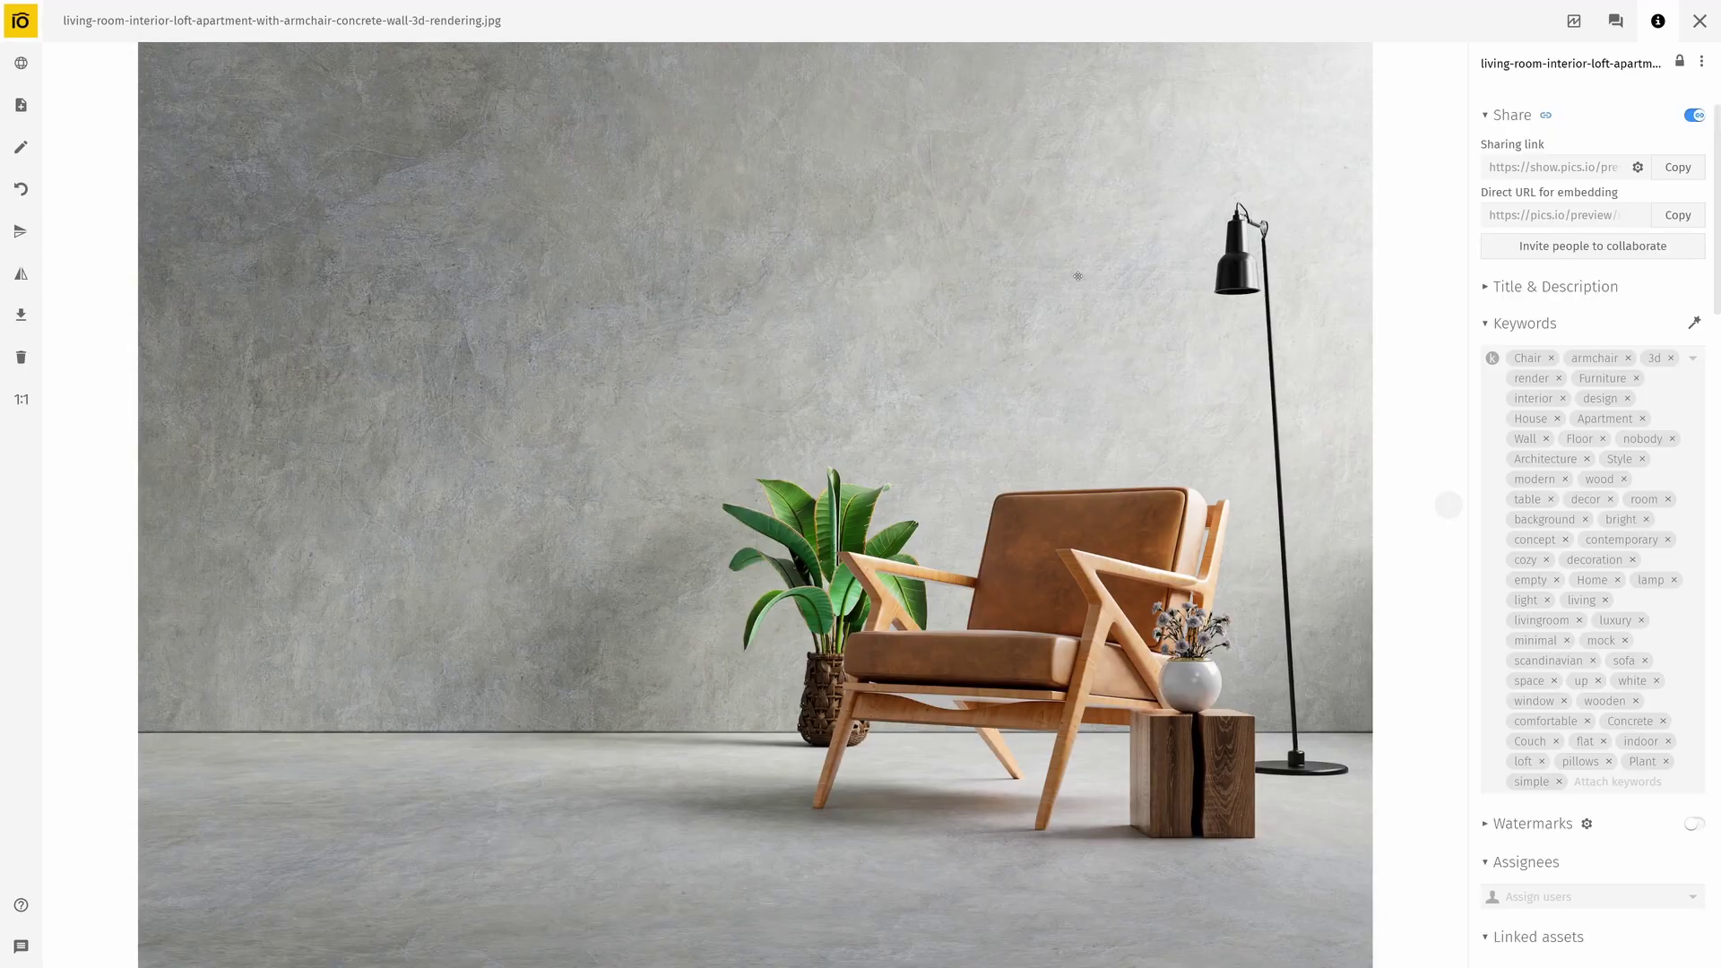
Load the rendering's direct embedding URL in another browser tab
click(1674, 213)
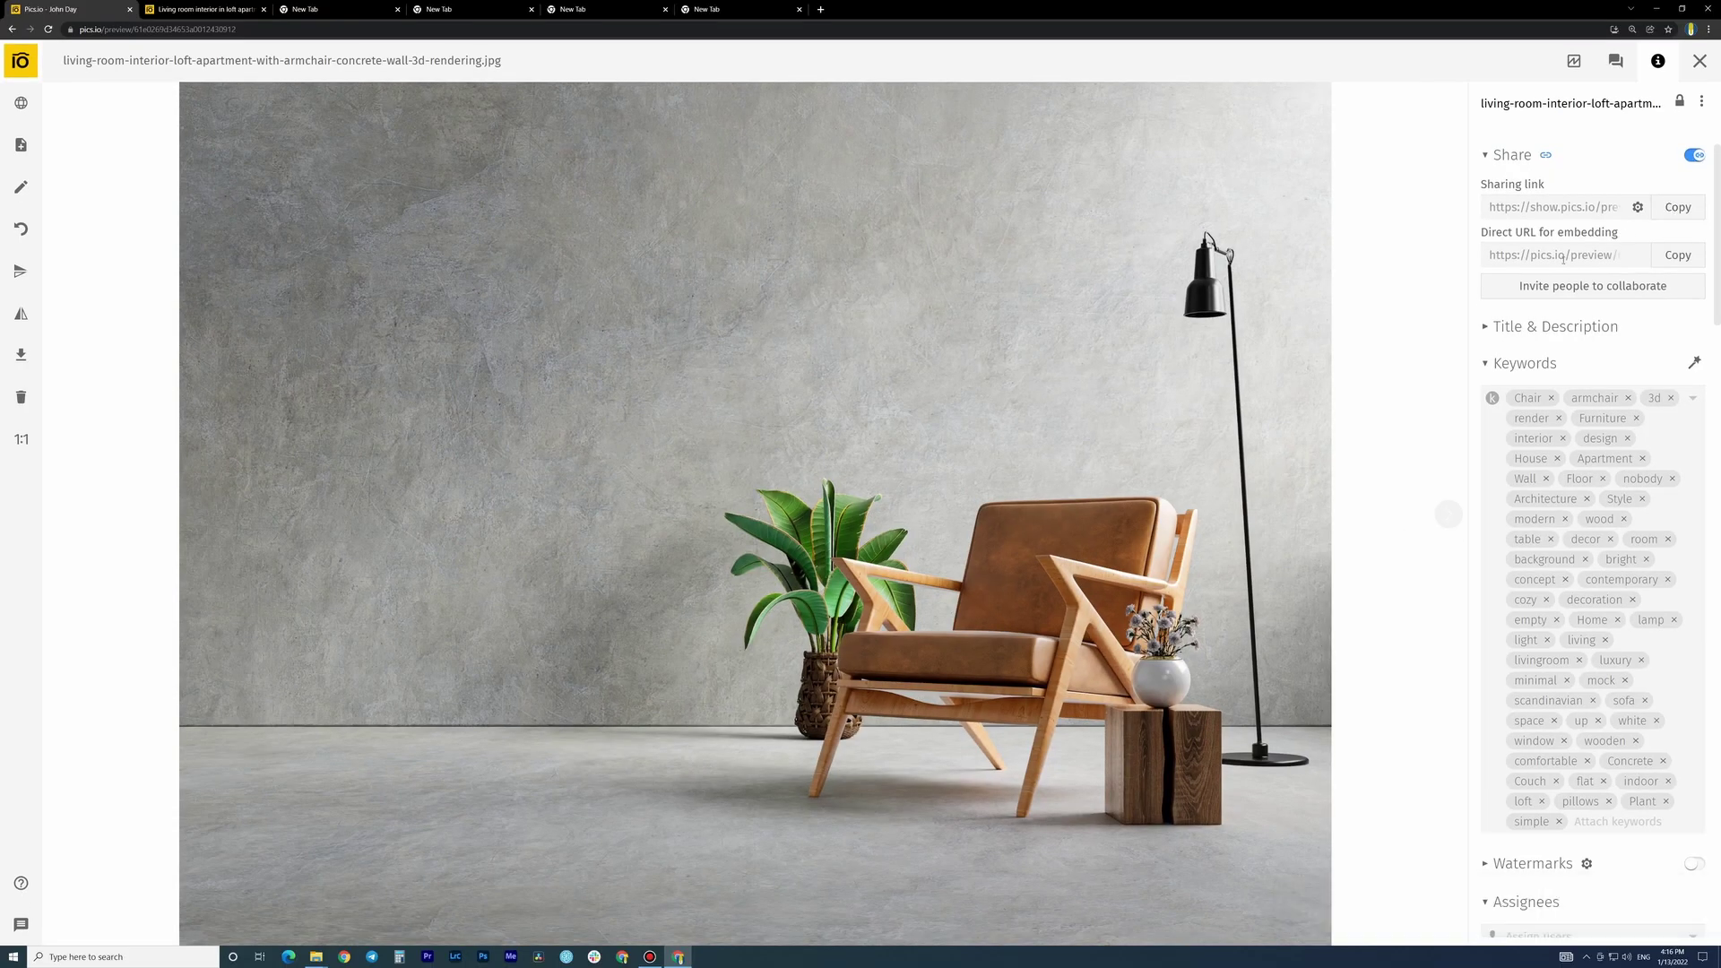
click(326, 11)
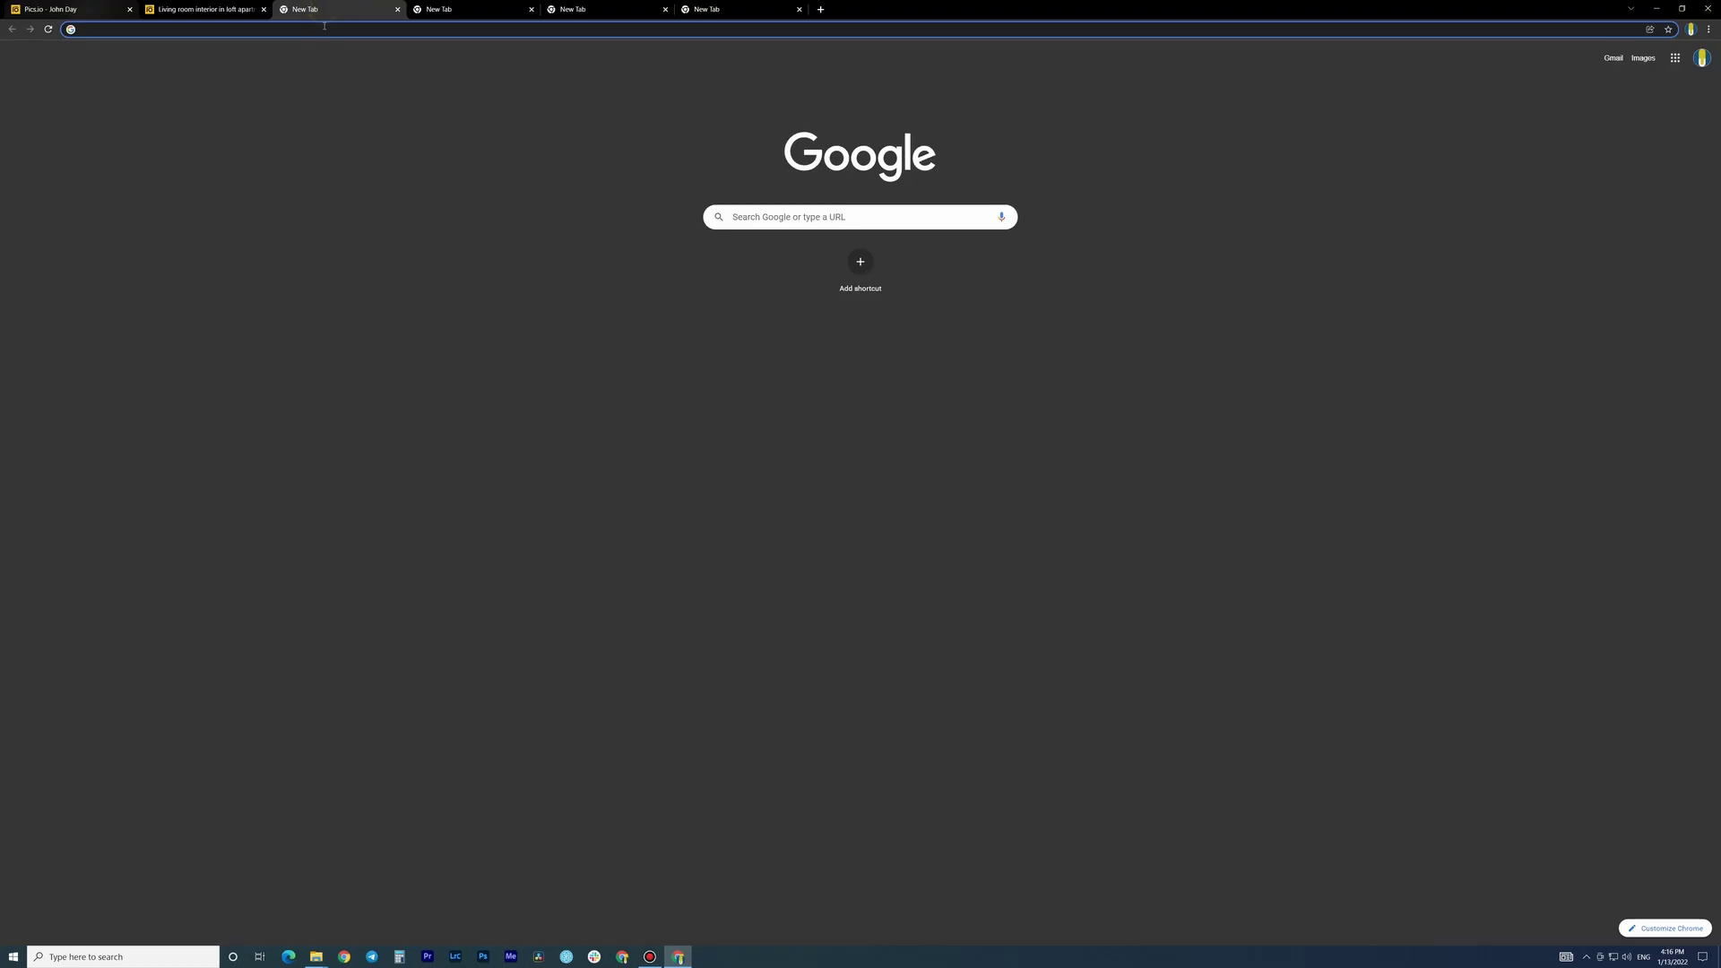
key(ctrl+v)
key(Return)
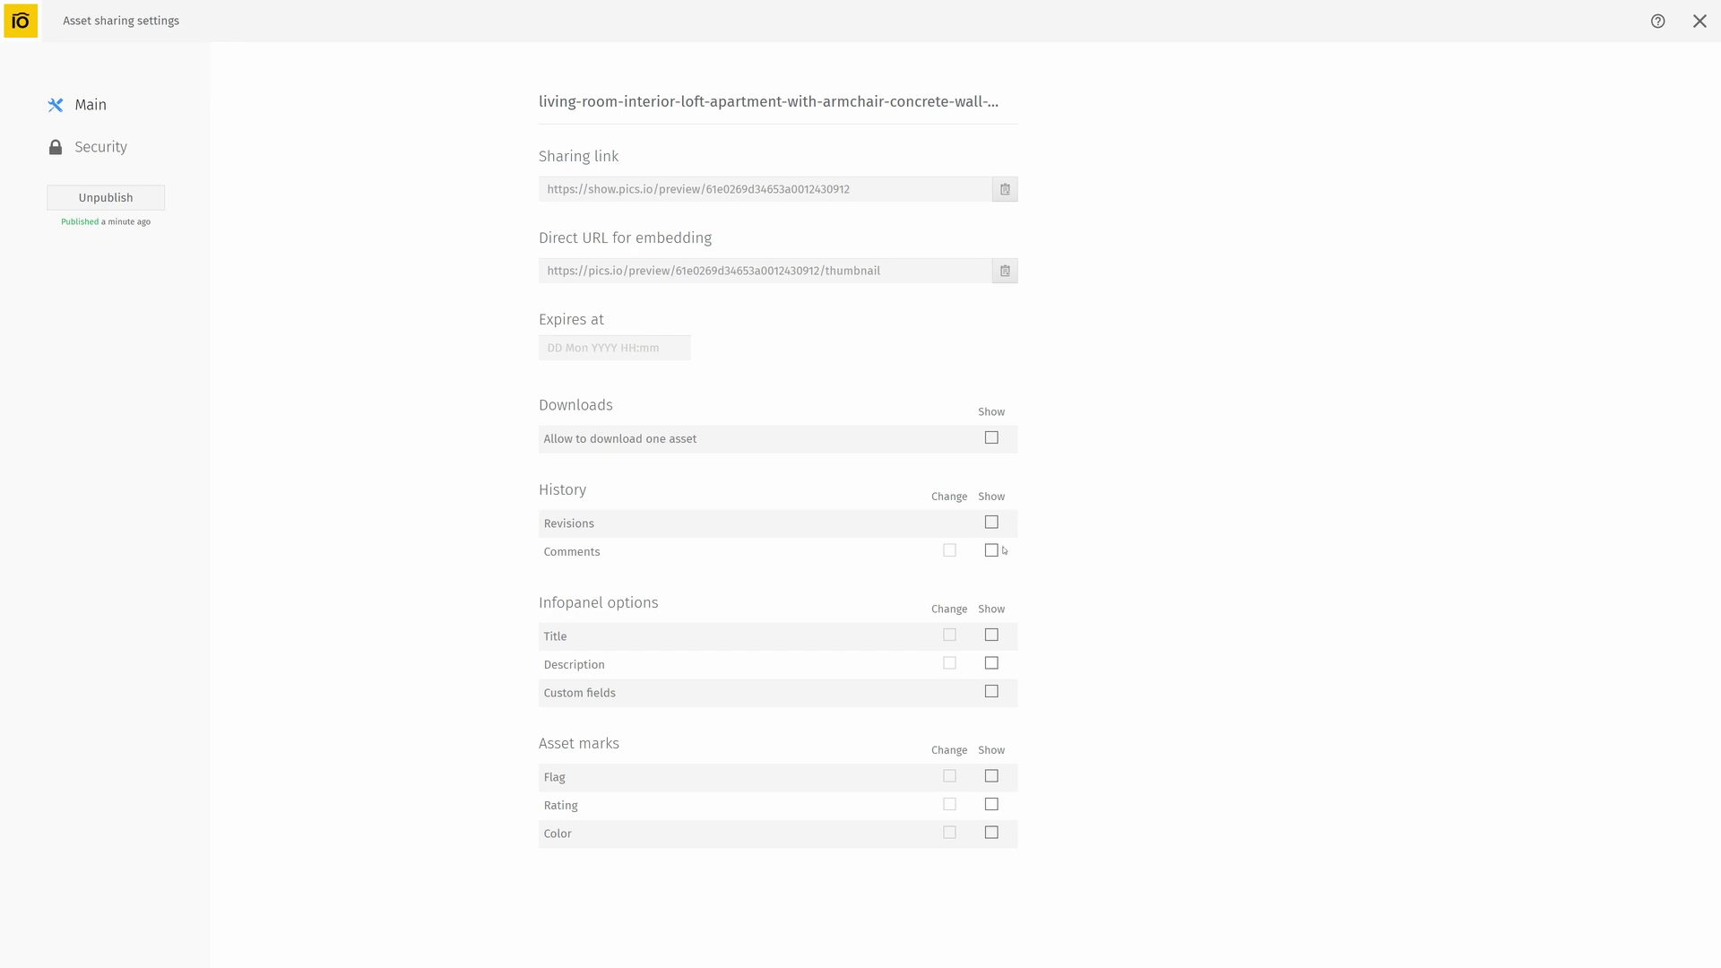
Allow link viewers to comment on the rendering and post the comment 'Com'
click(949, 550)
click(1694, 27)
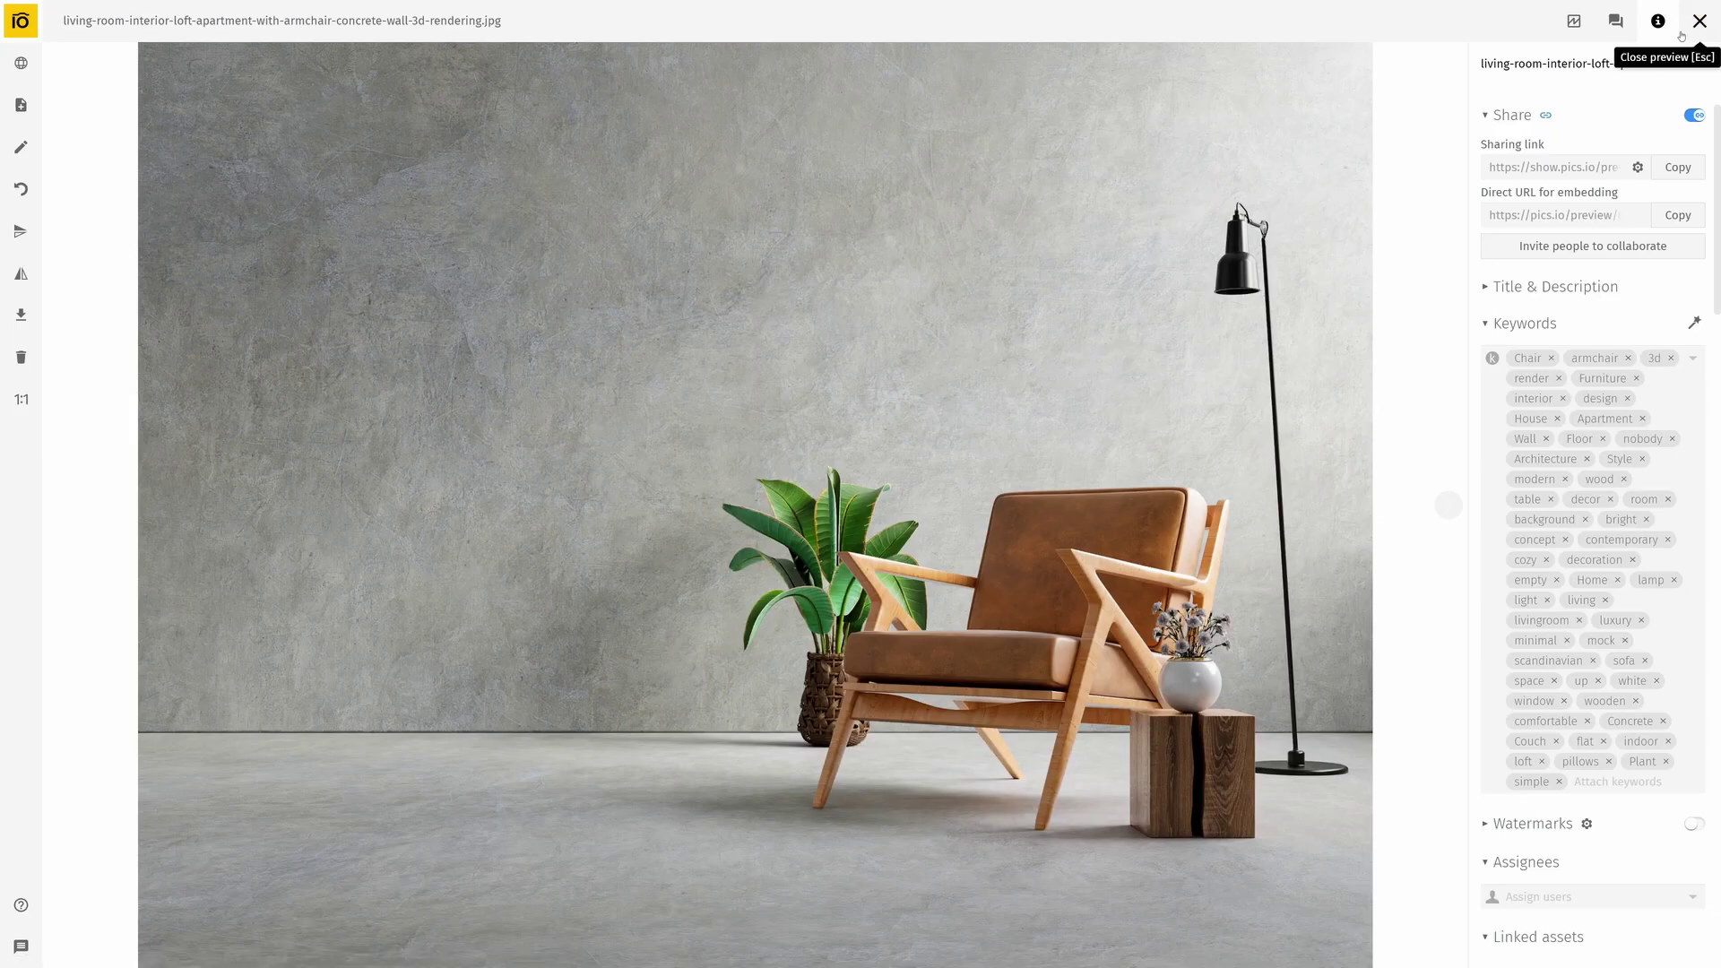
click(1608, 27)
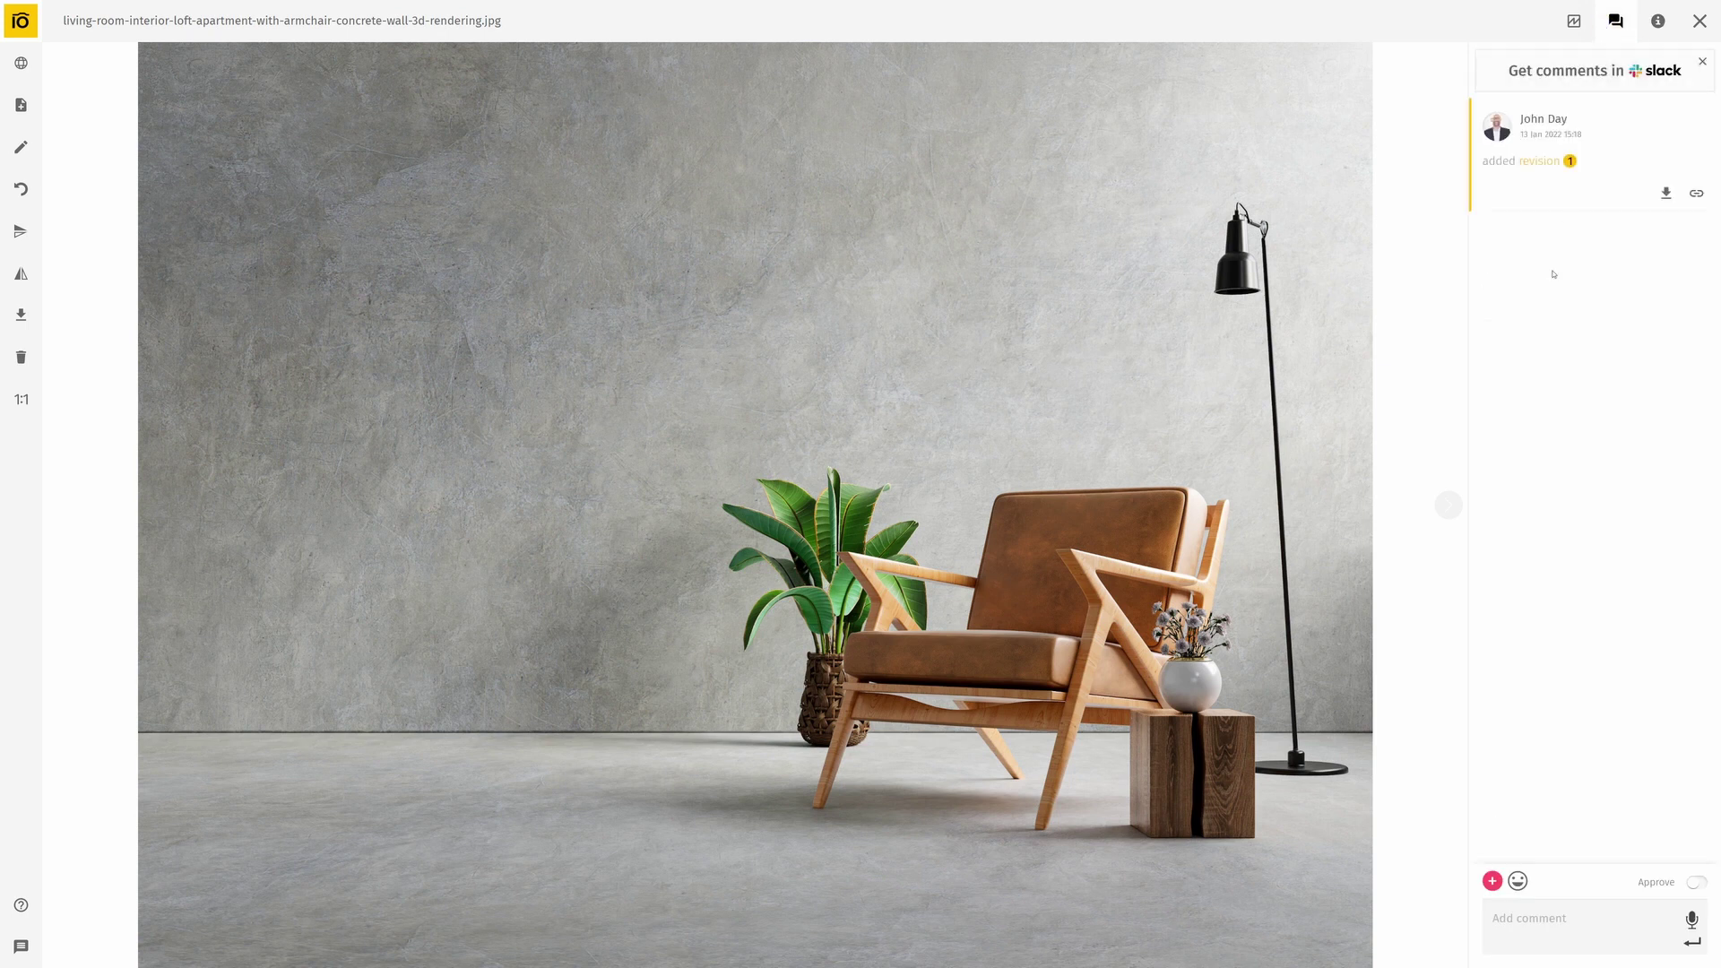
click(1505, 928)
text(Comment)
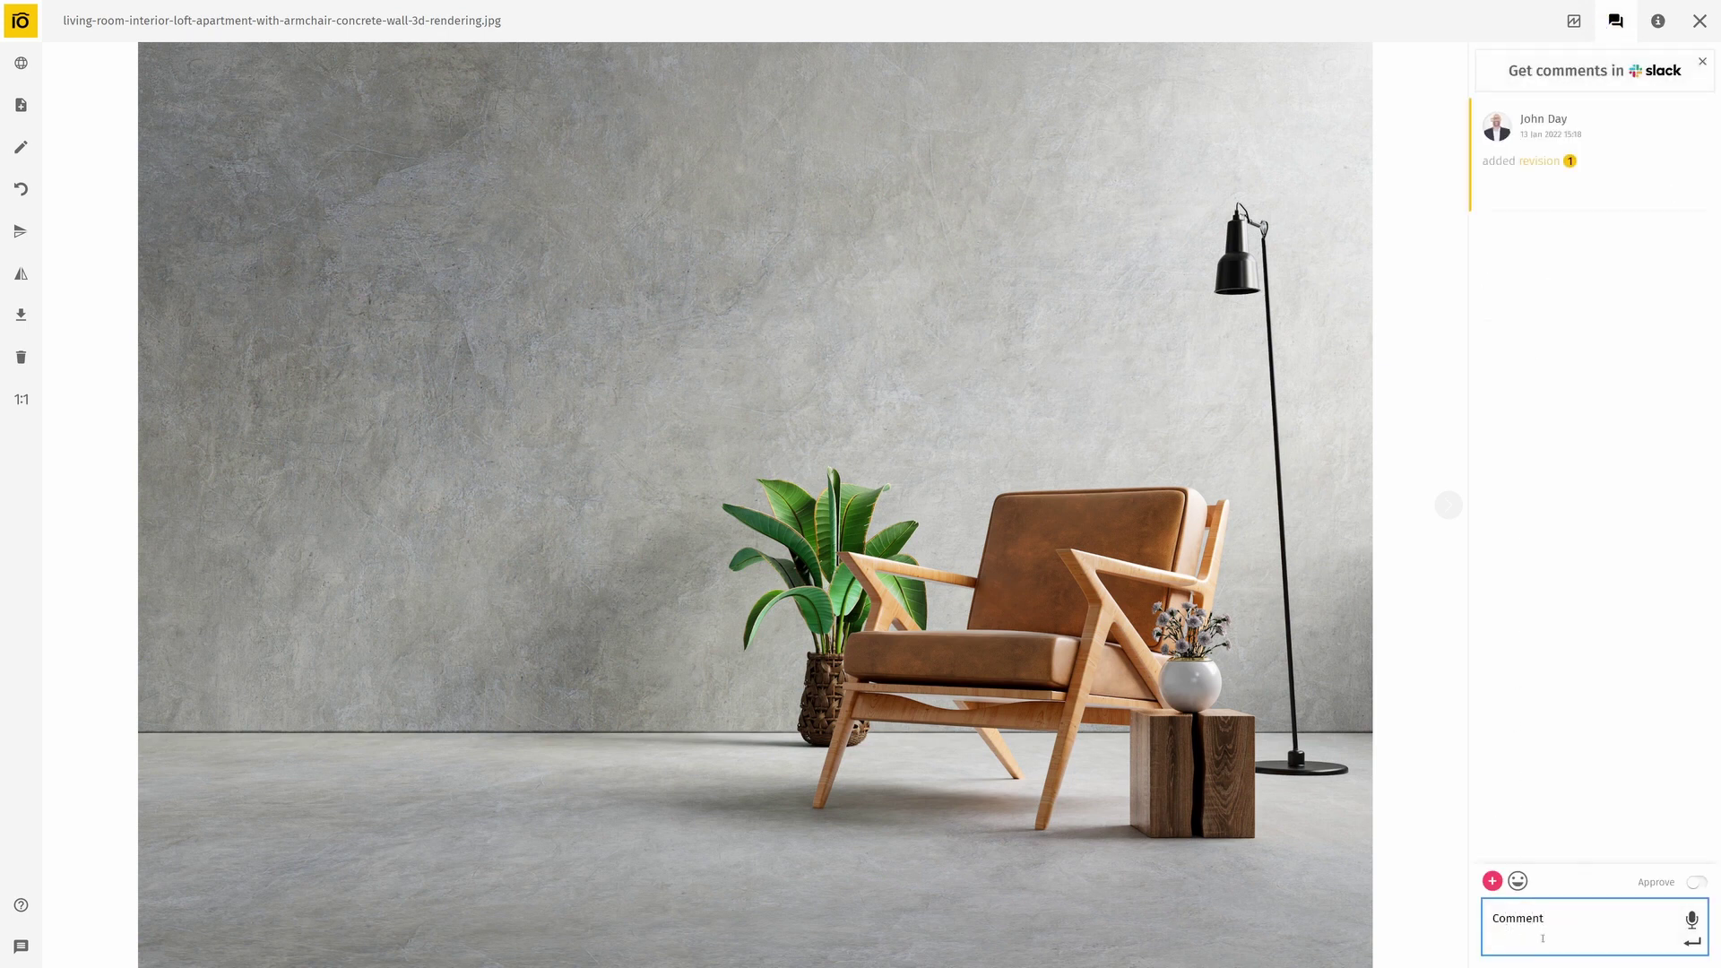
key(Return)
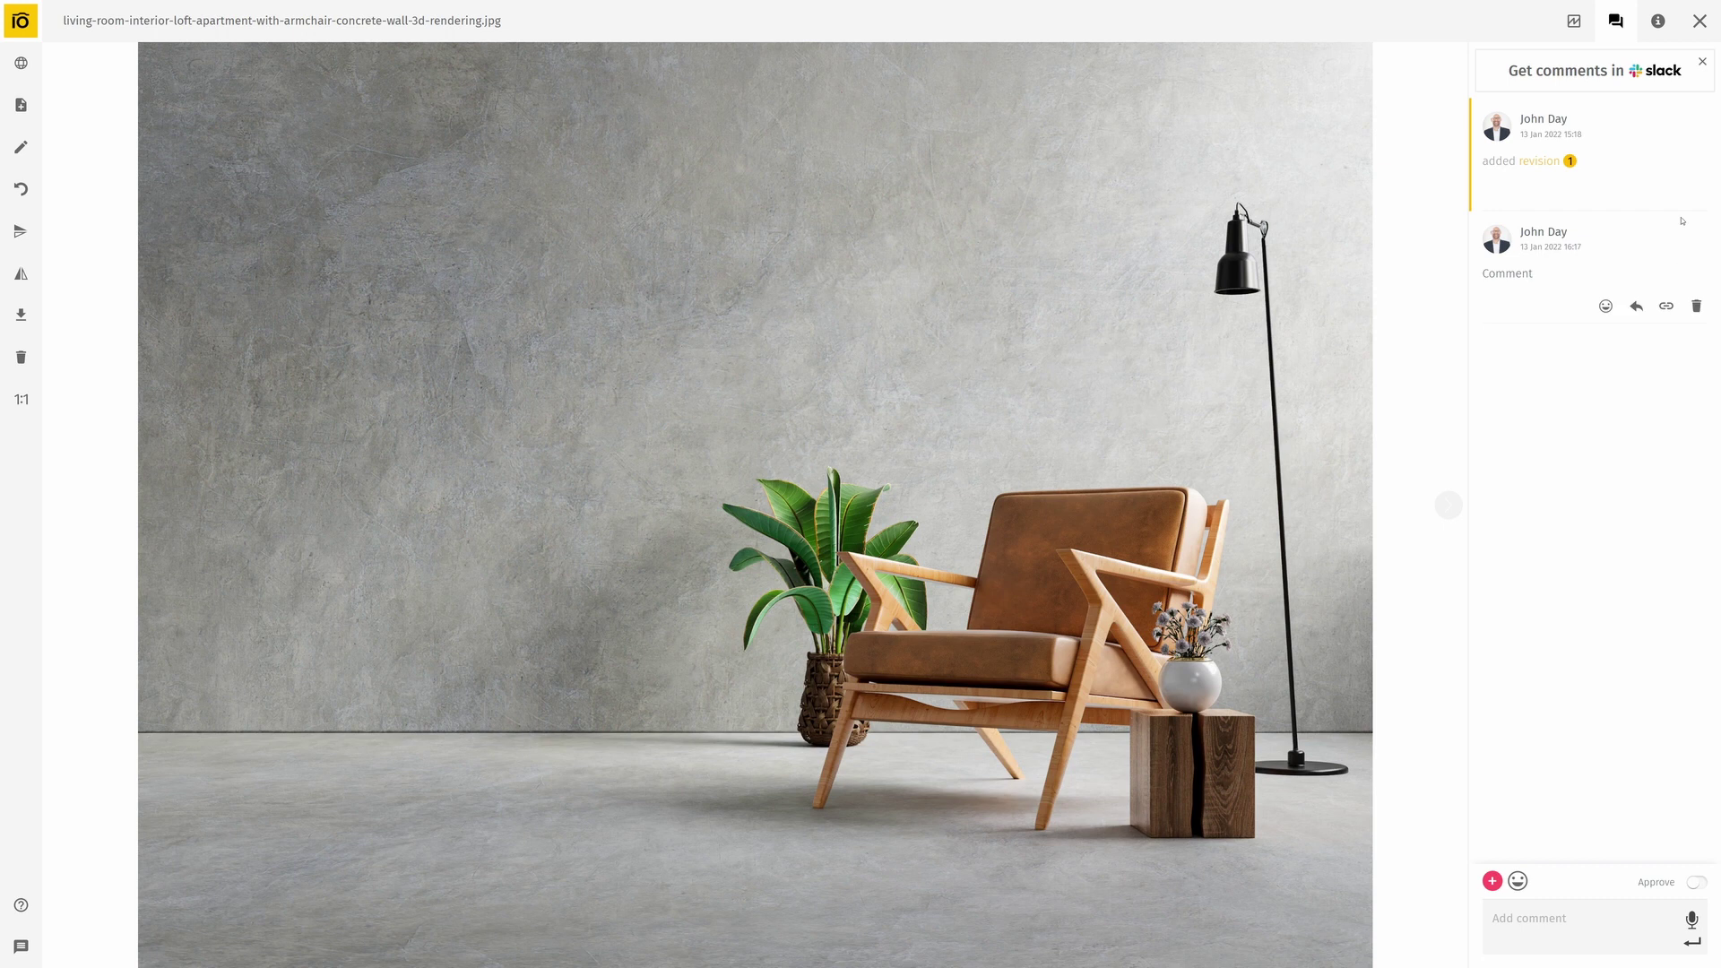
Open the rendering's share link in a new tab and post a guest comment there
click(1660, 24)
click(1677, 167)
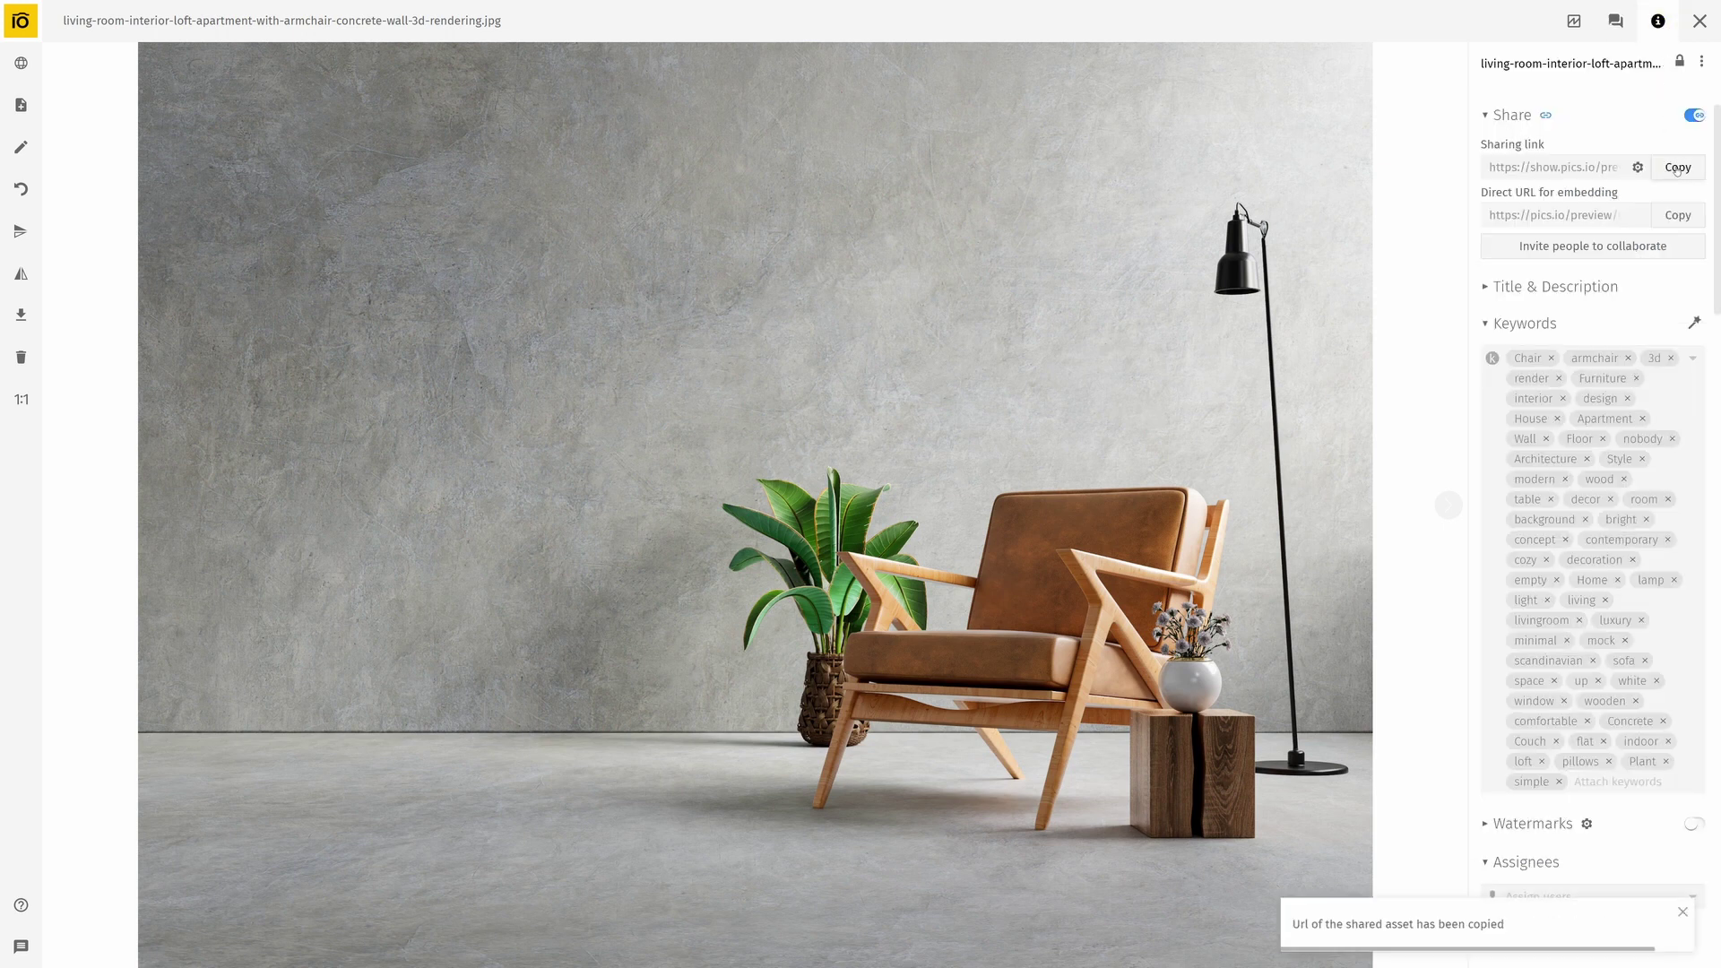
click(494, 9)
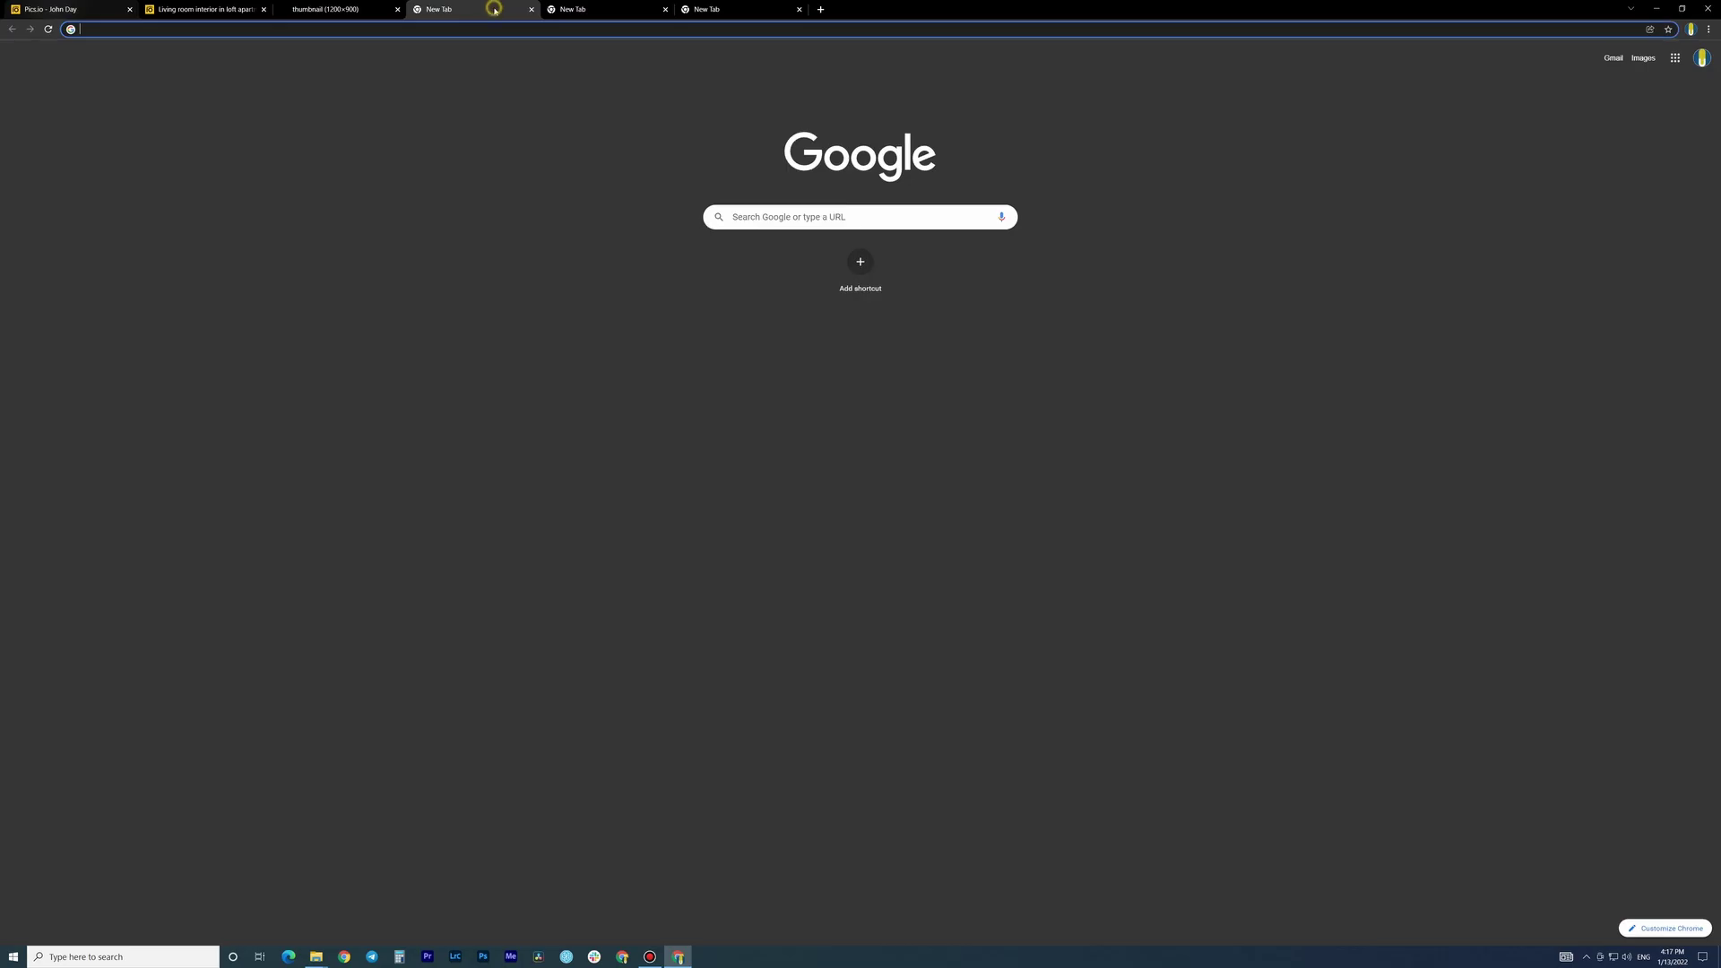
key(ctrl+v)
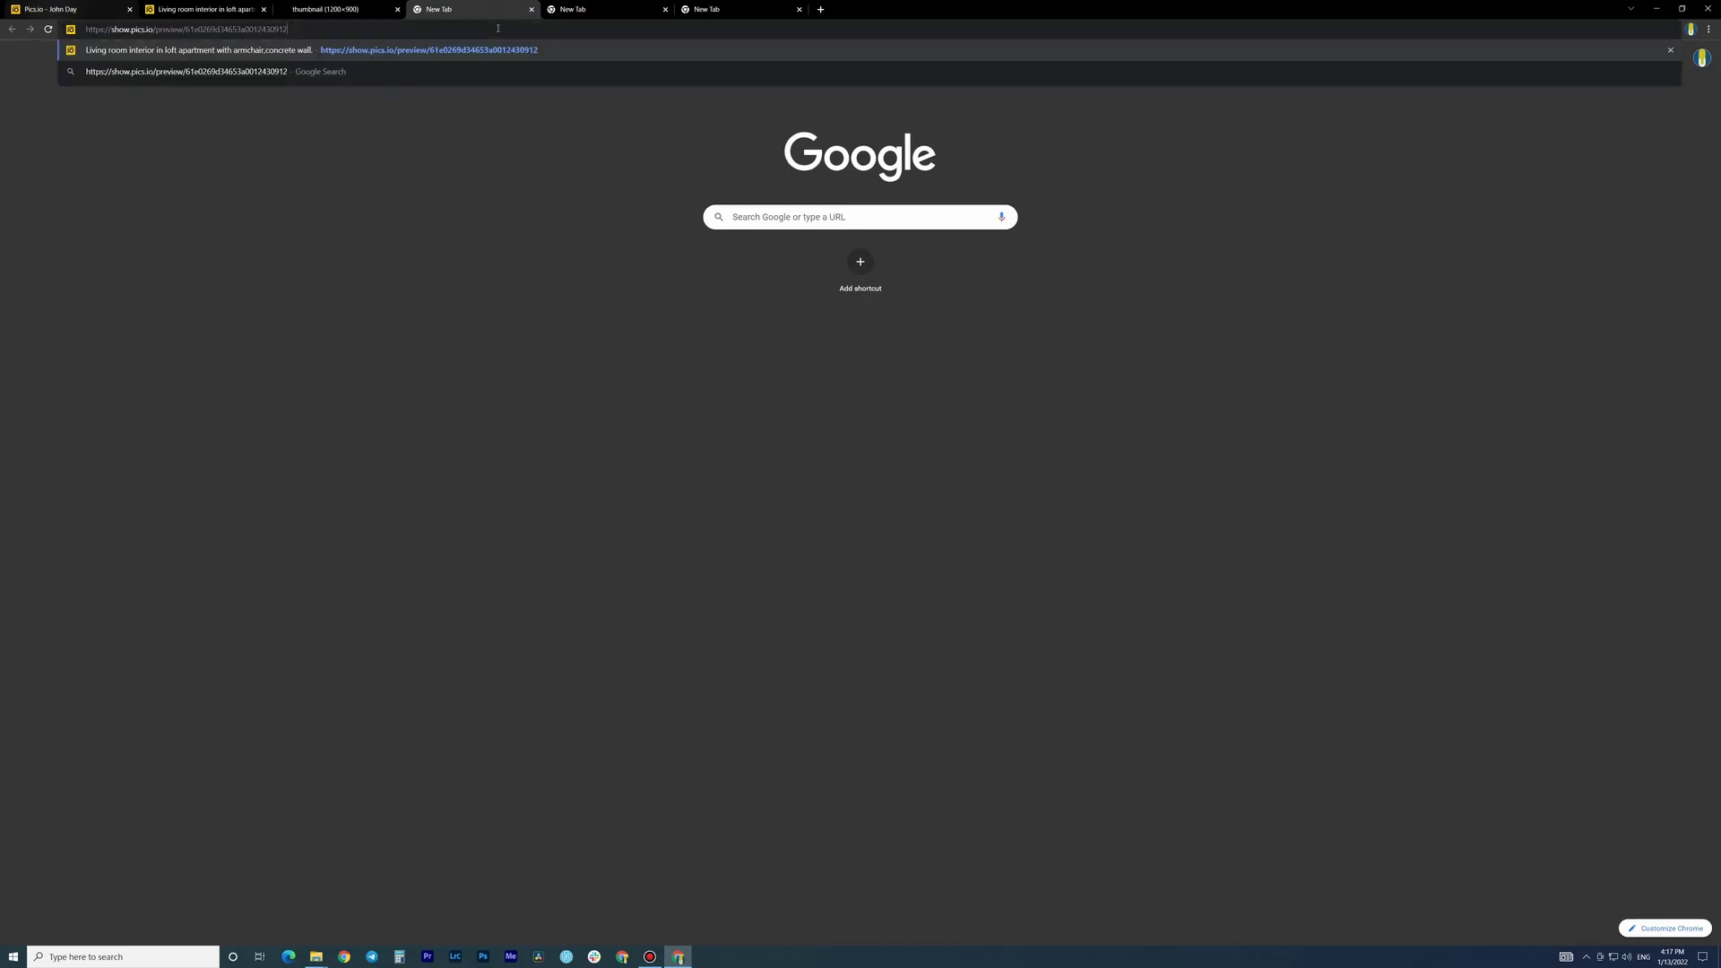
key(Return)
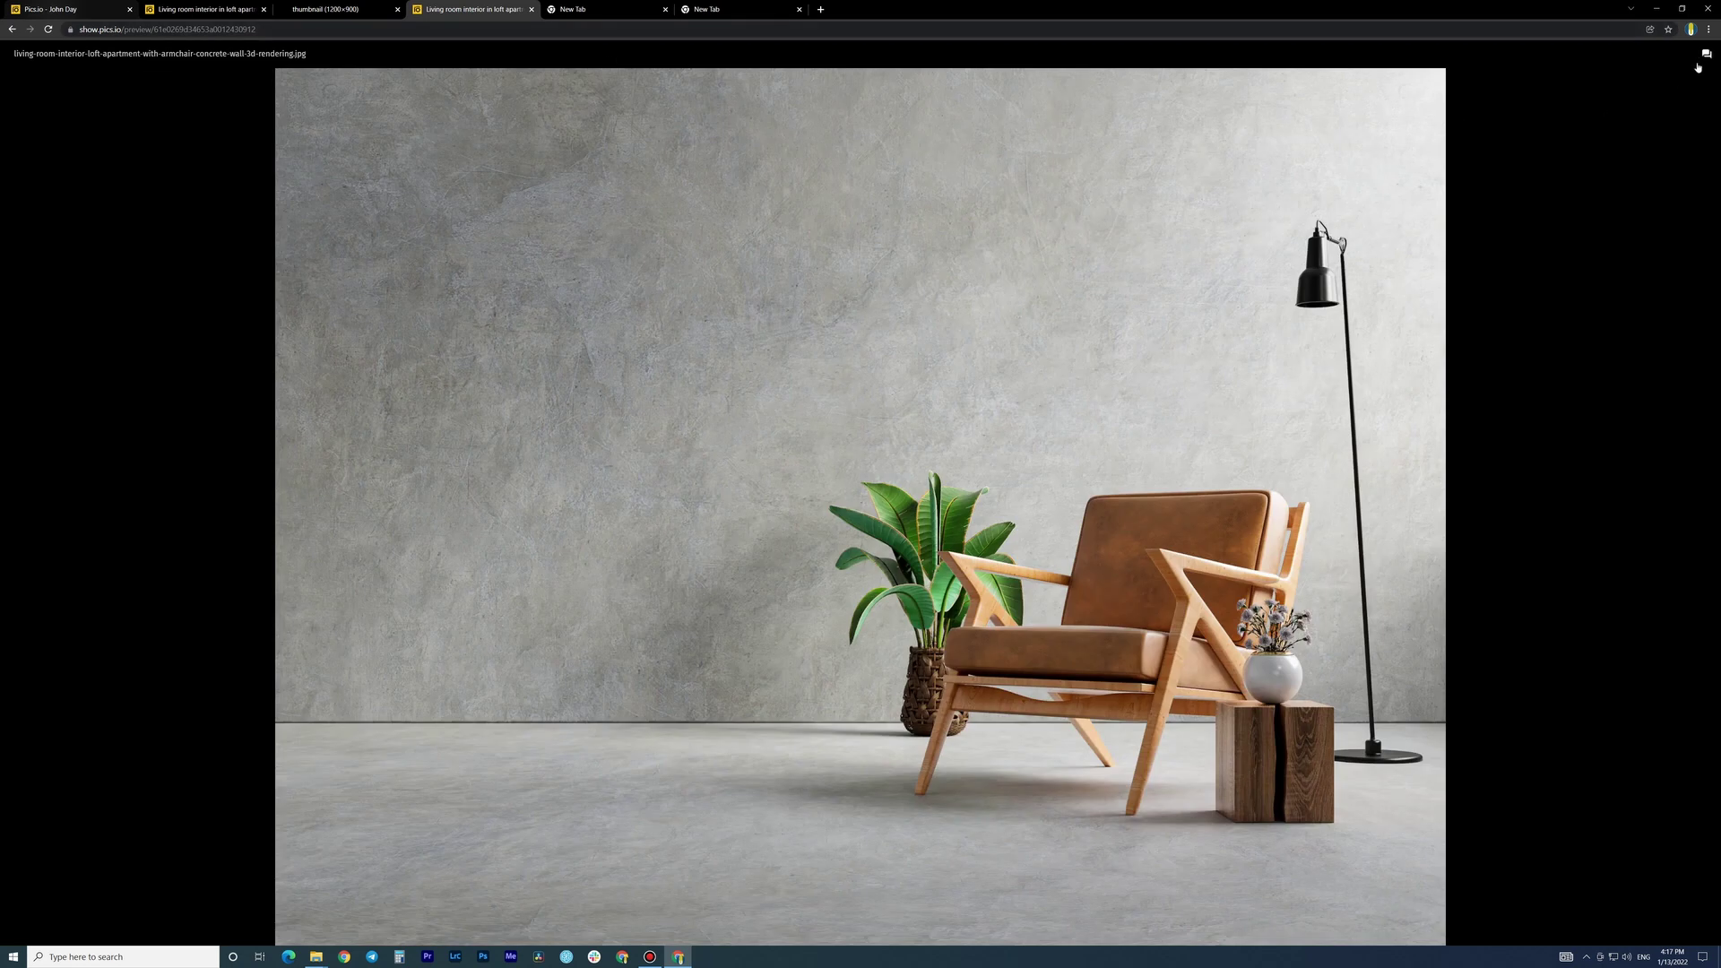
key(F11)
click(1698, 61)
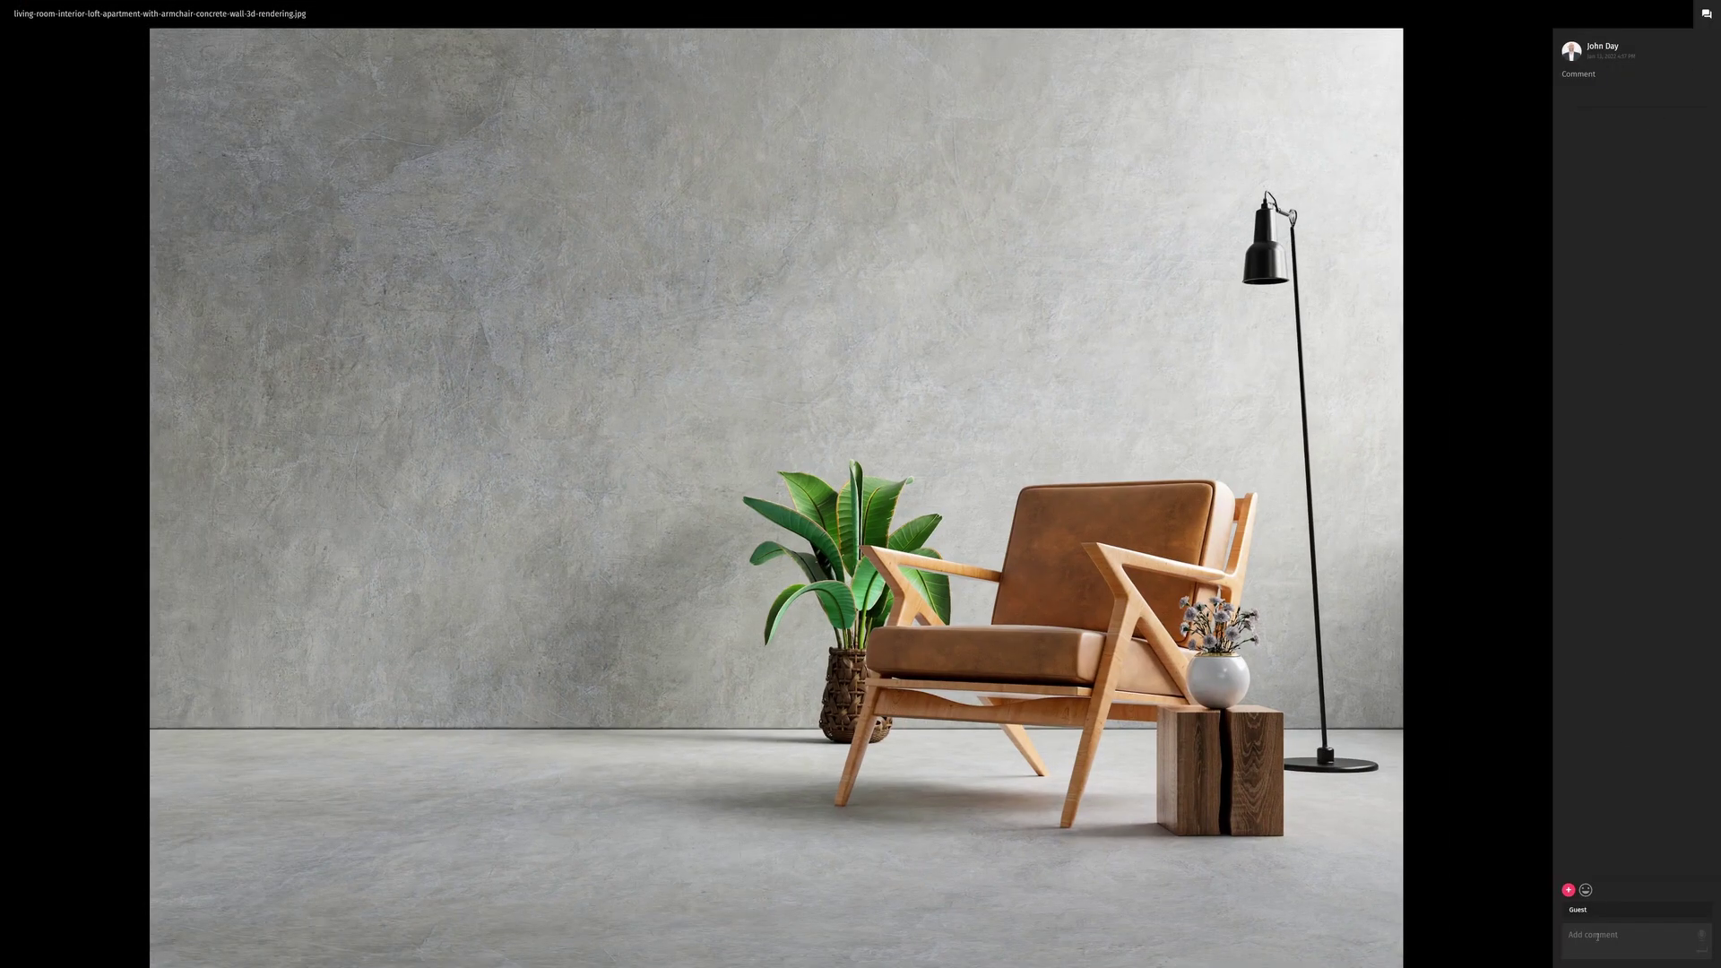
click(1597, 937)
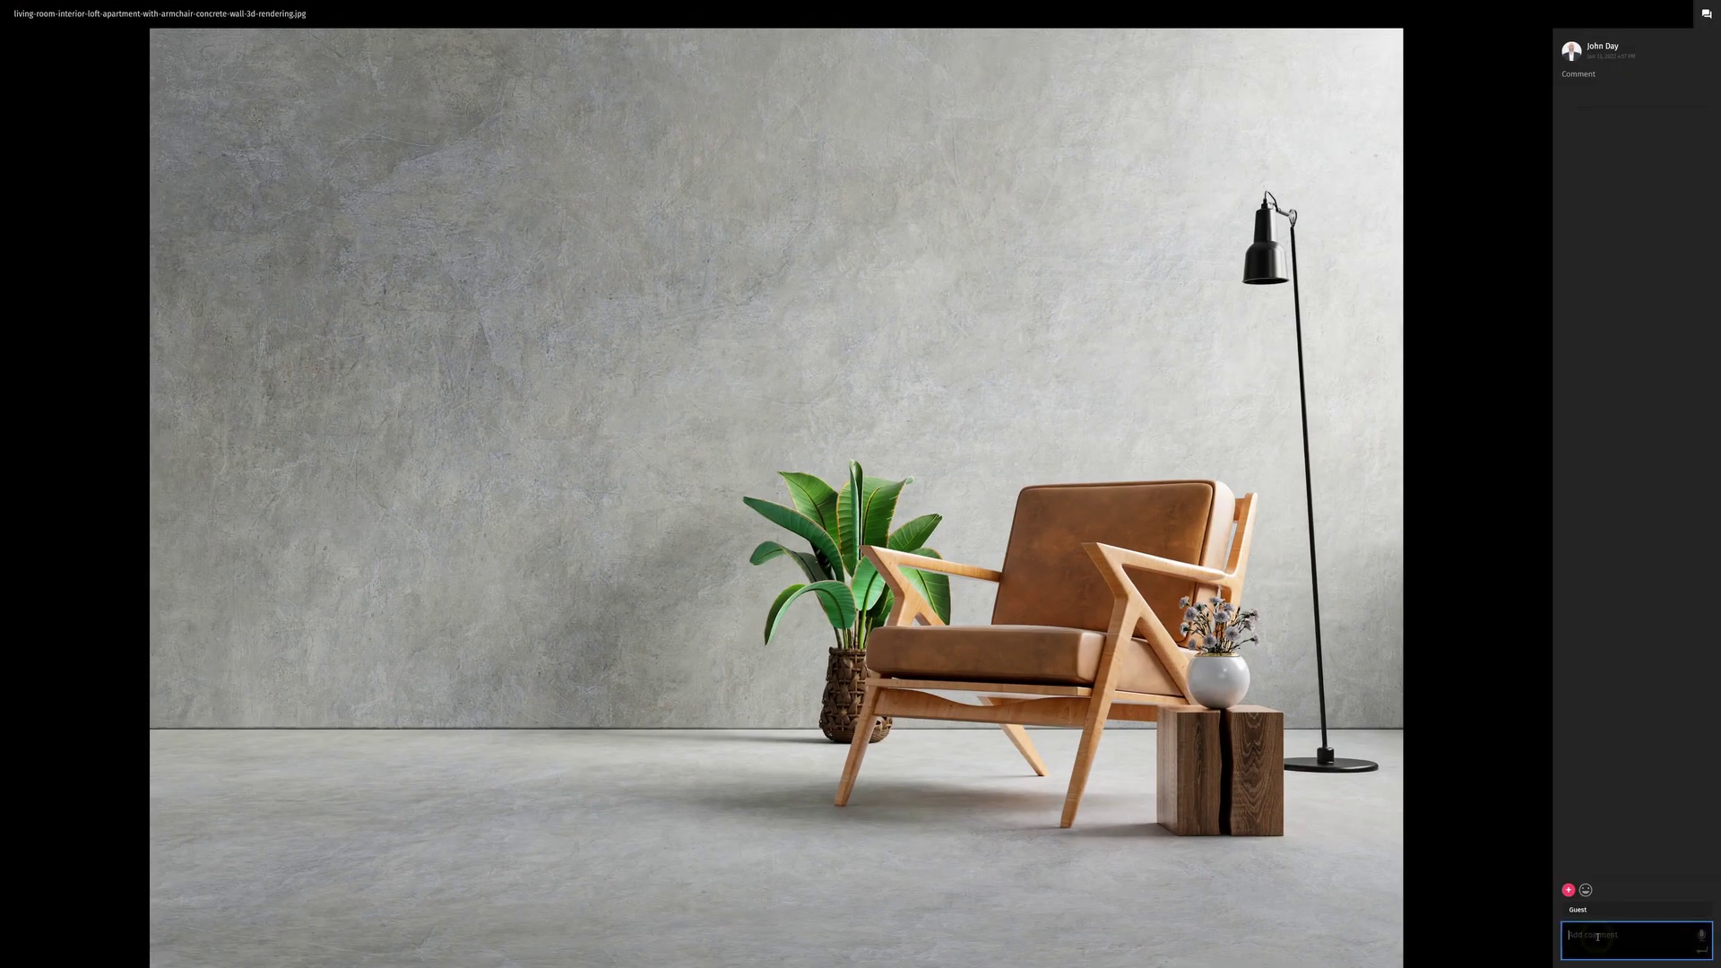
click(1701, 958)
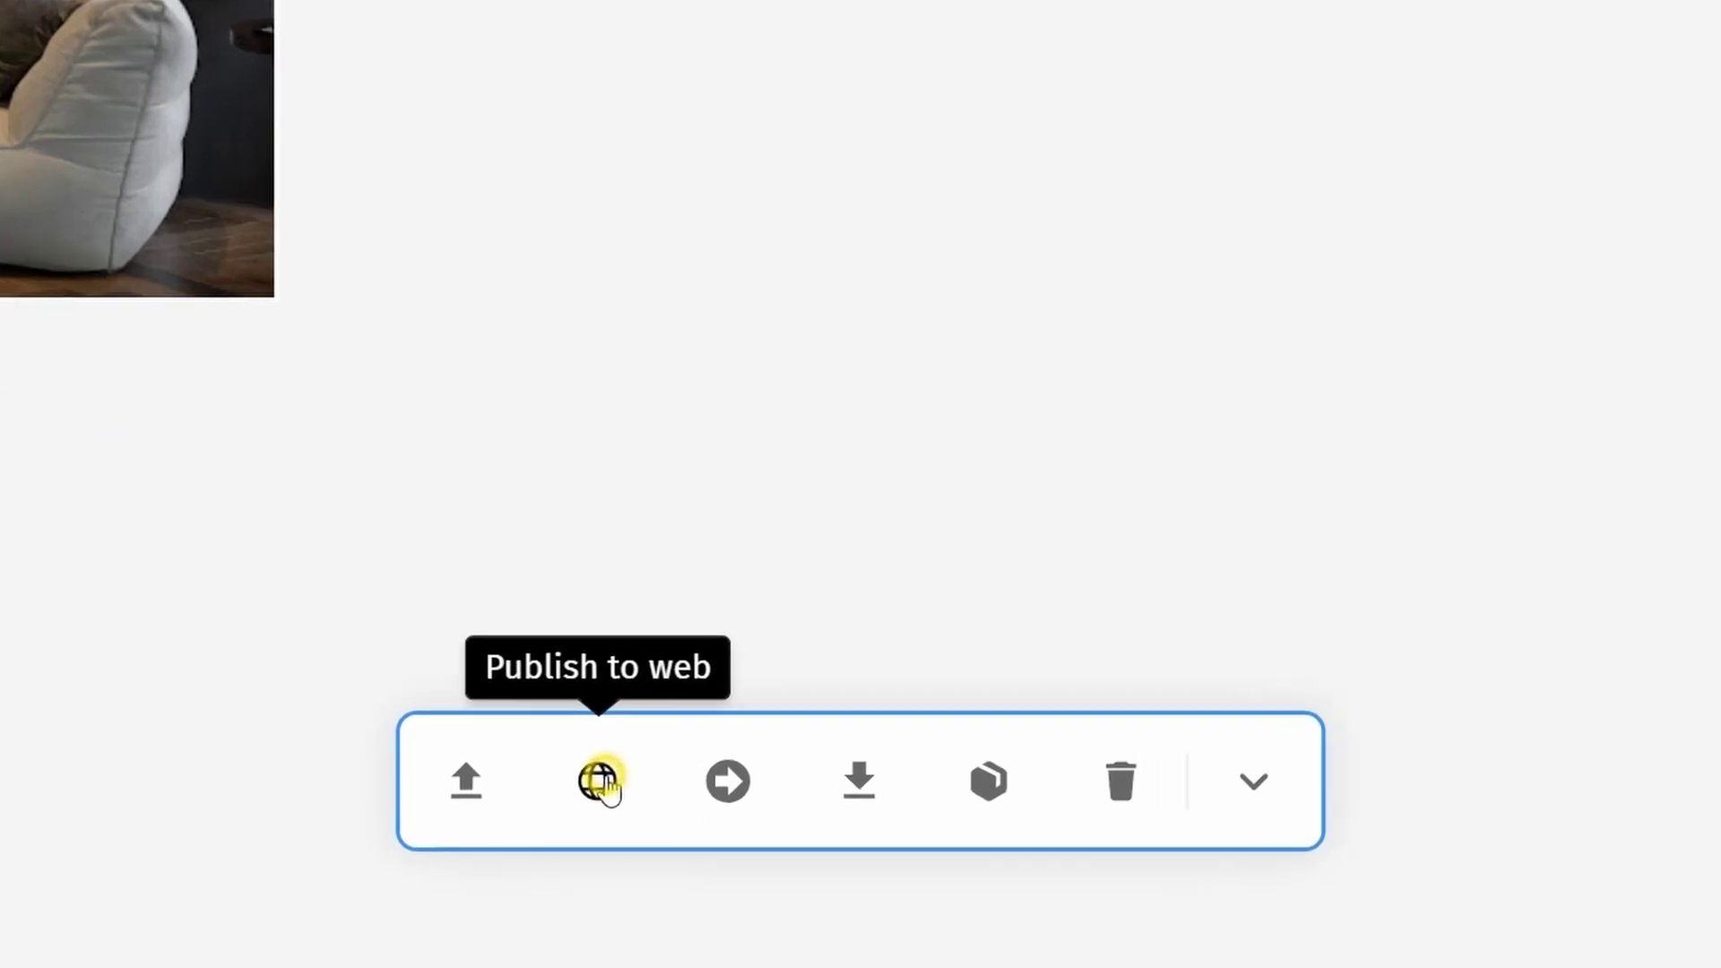
Start a Furniture Stock website with the Proofing Template and review its link name and customization
click(579, 765)
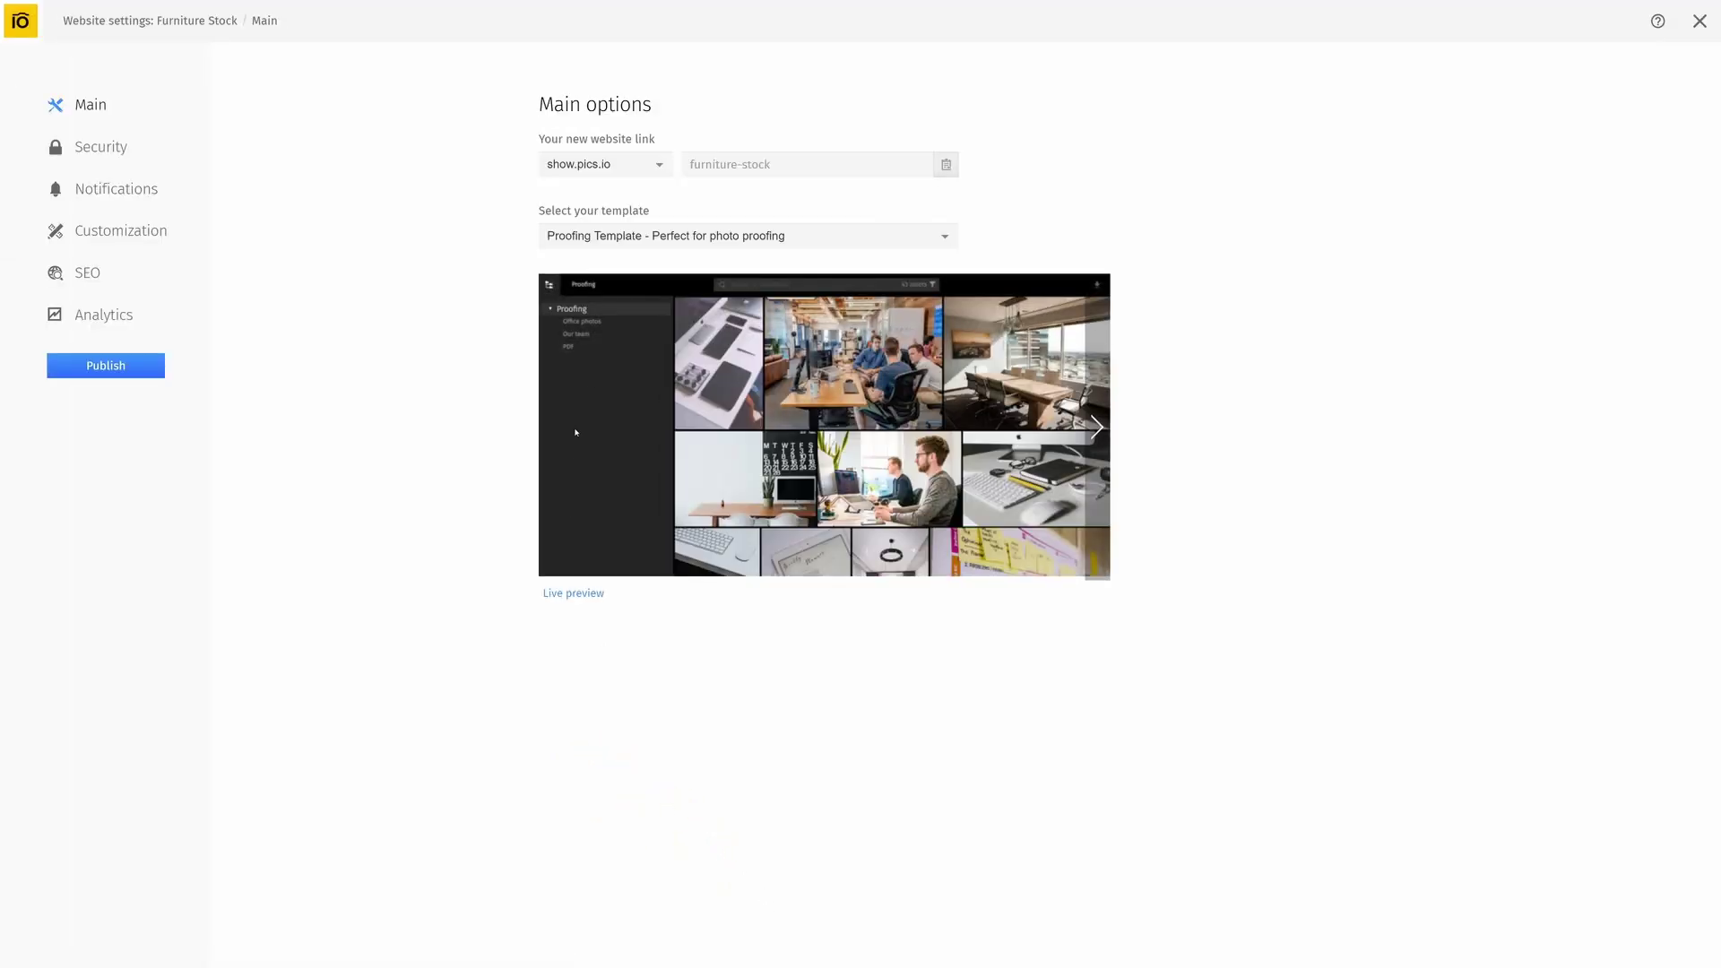
click(647, 234)
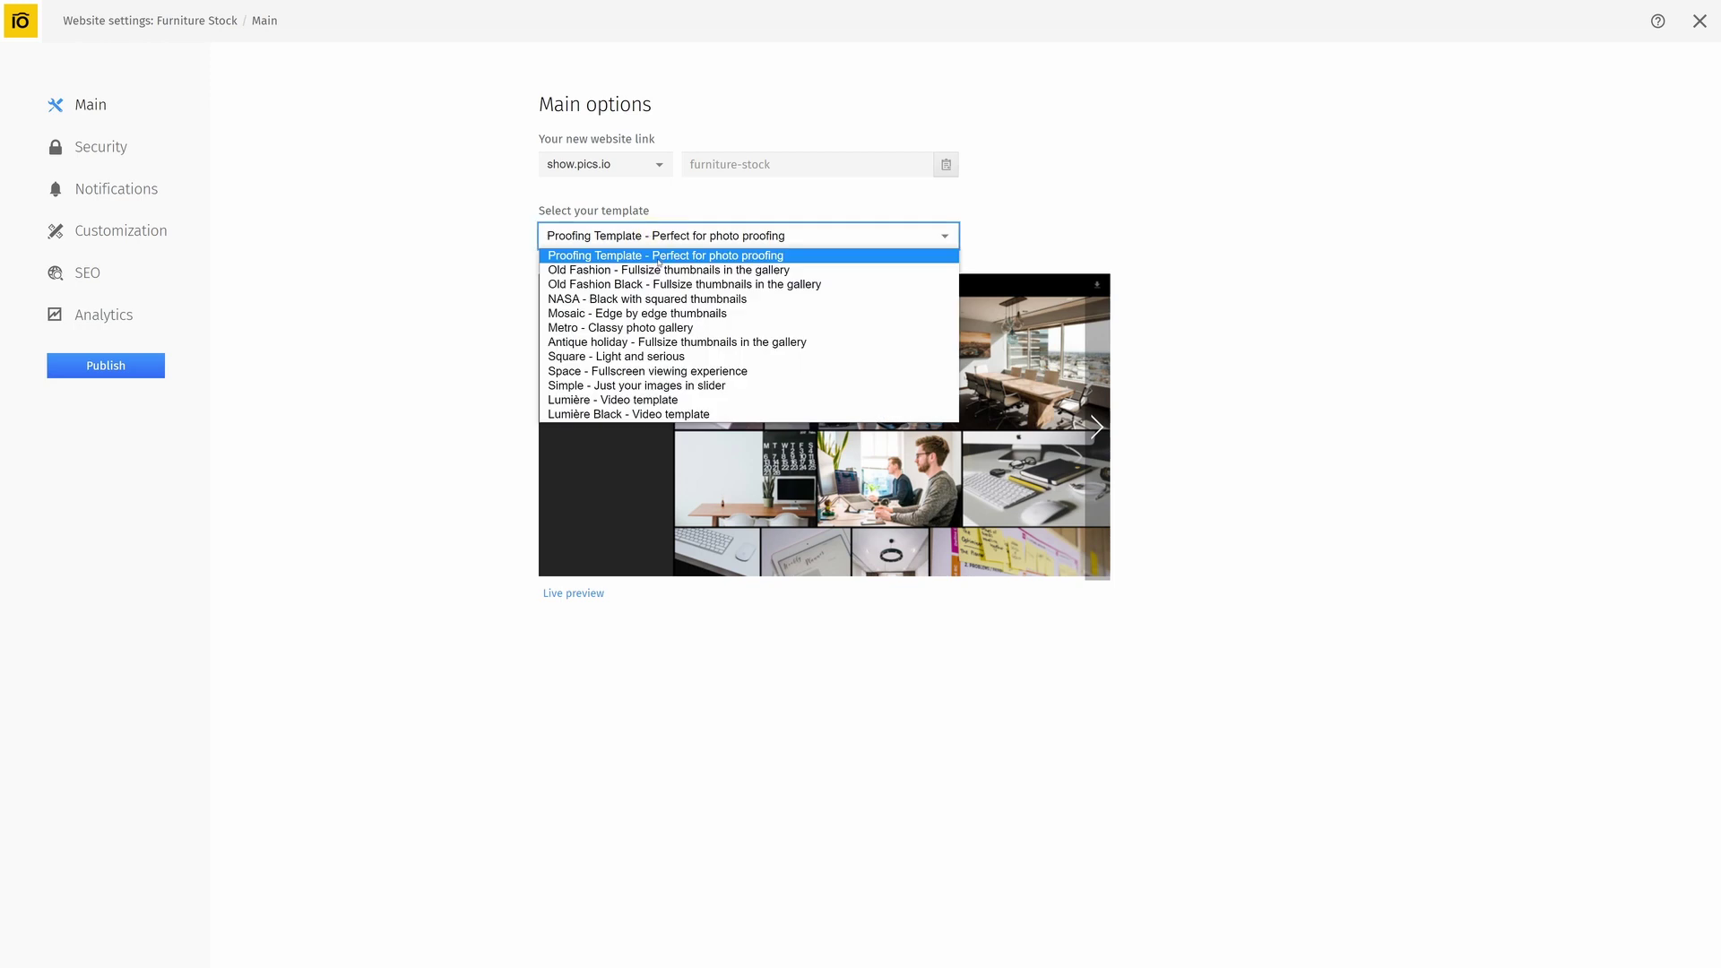
click(657, 258)
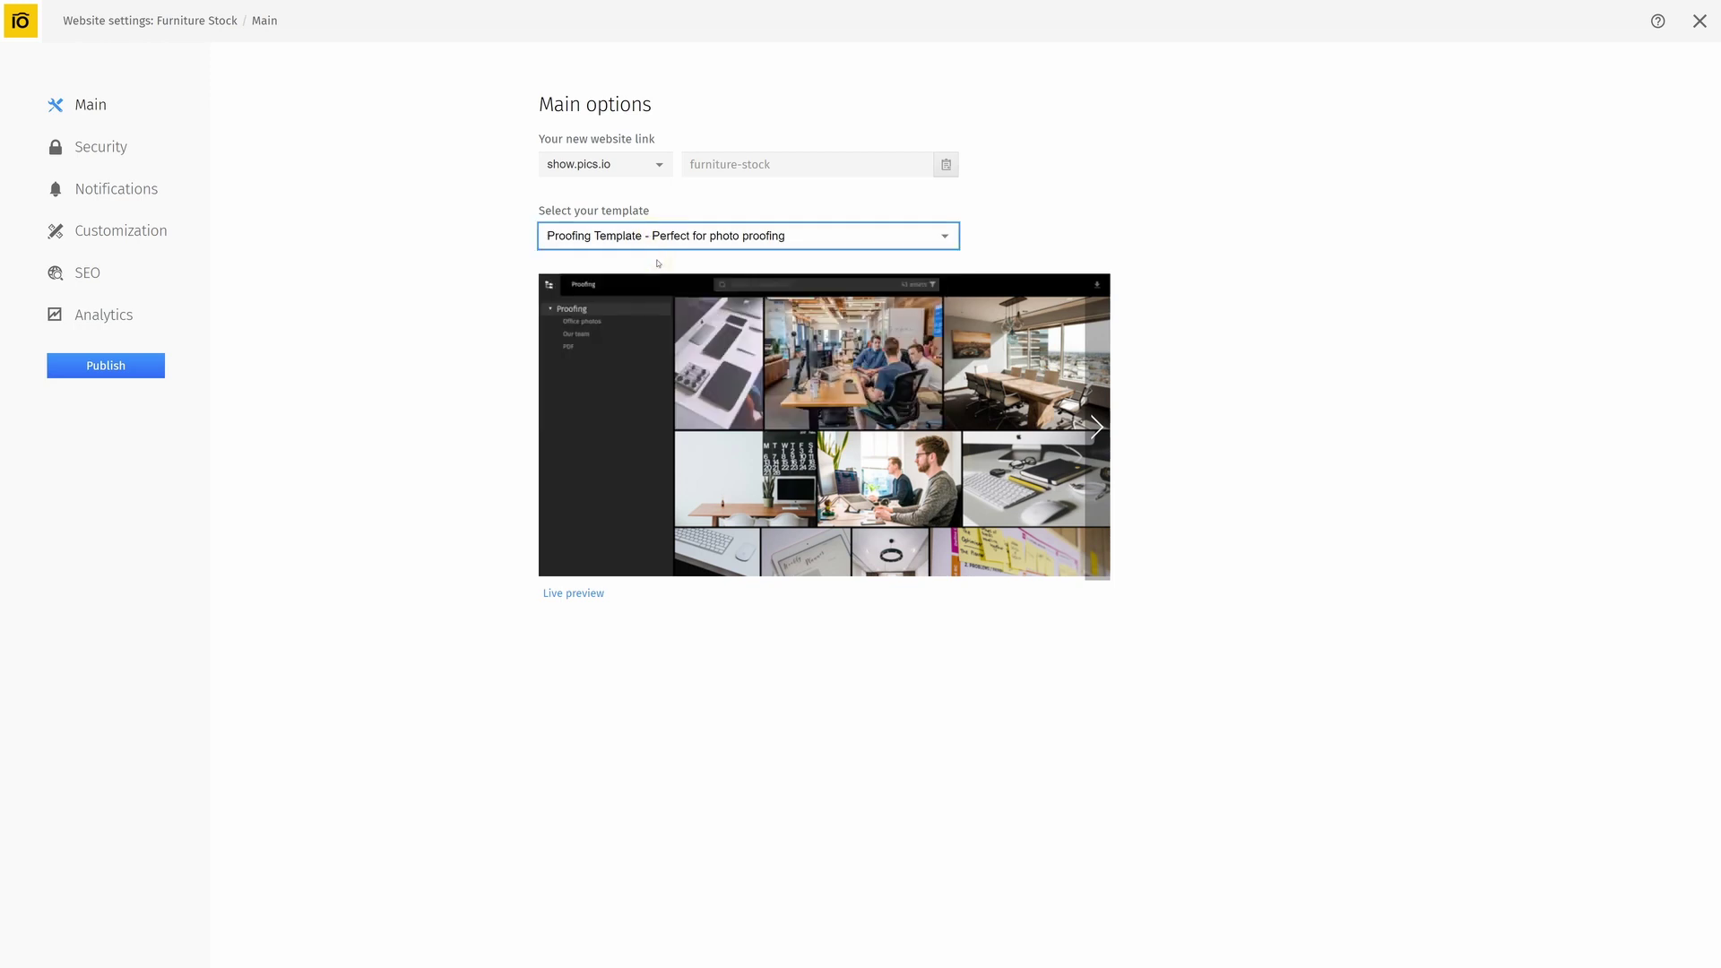
click(797, 166)
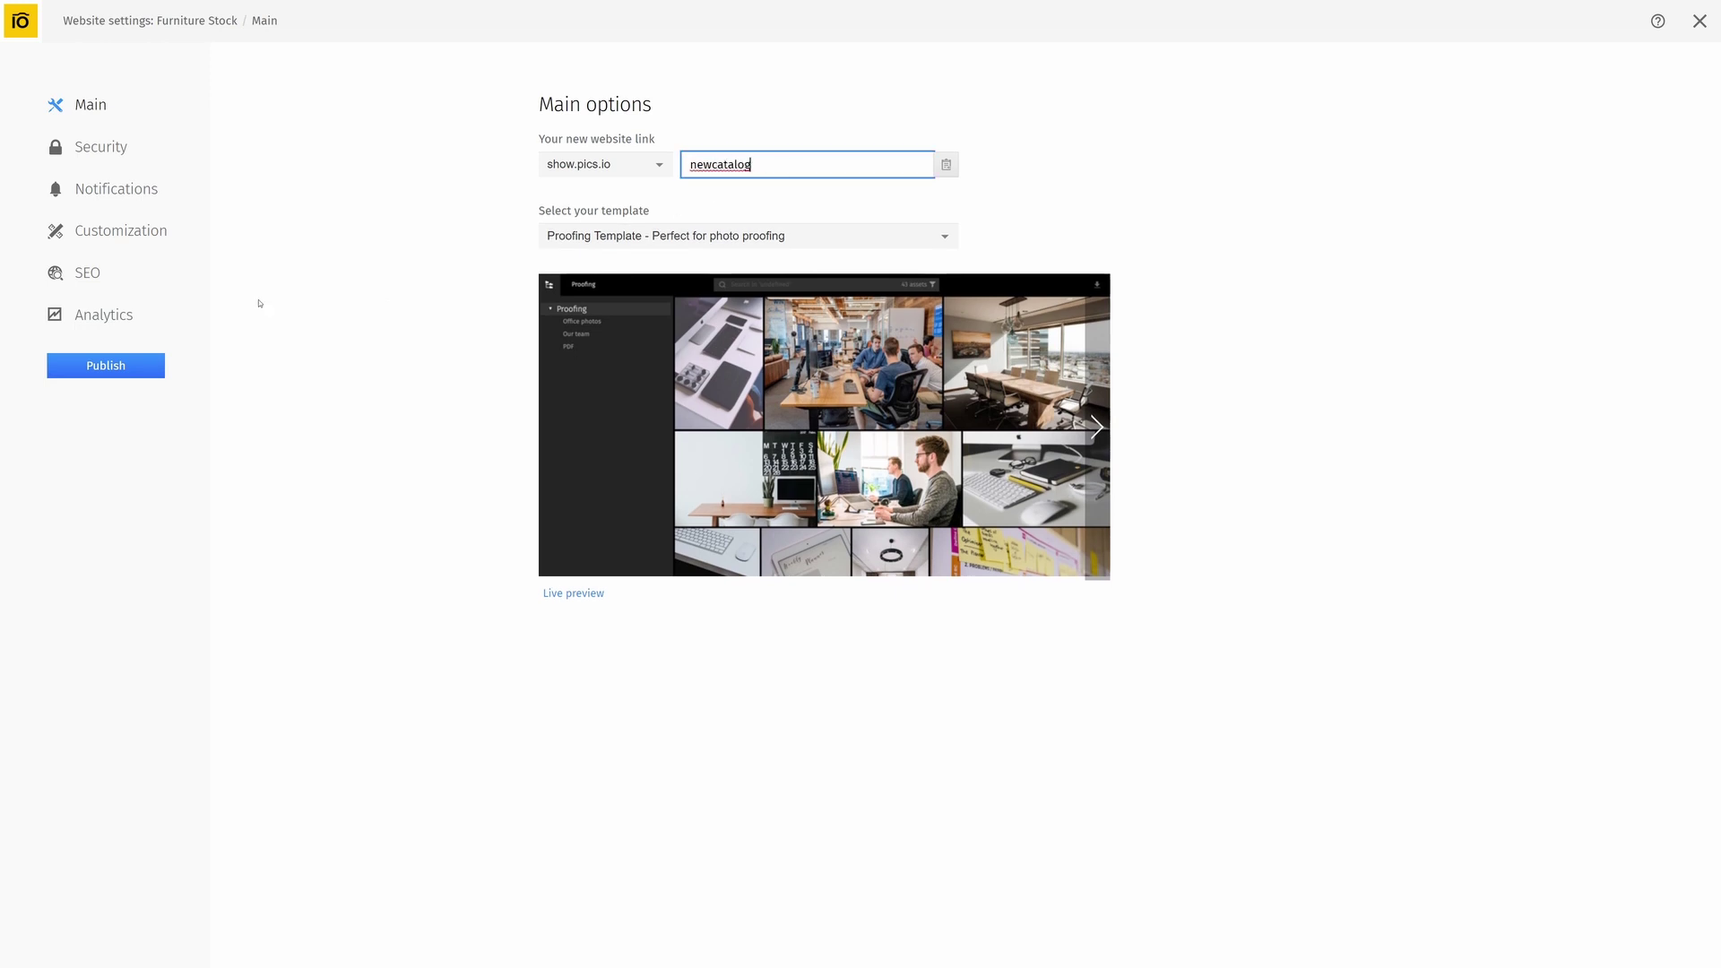
click(109, 235)
scroll(461, 372, down, 4)
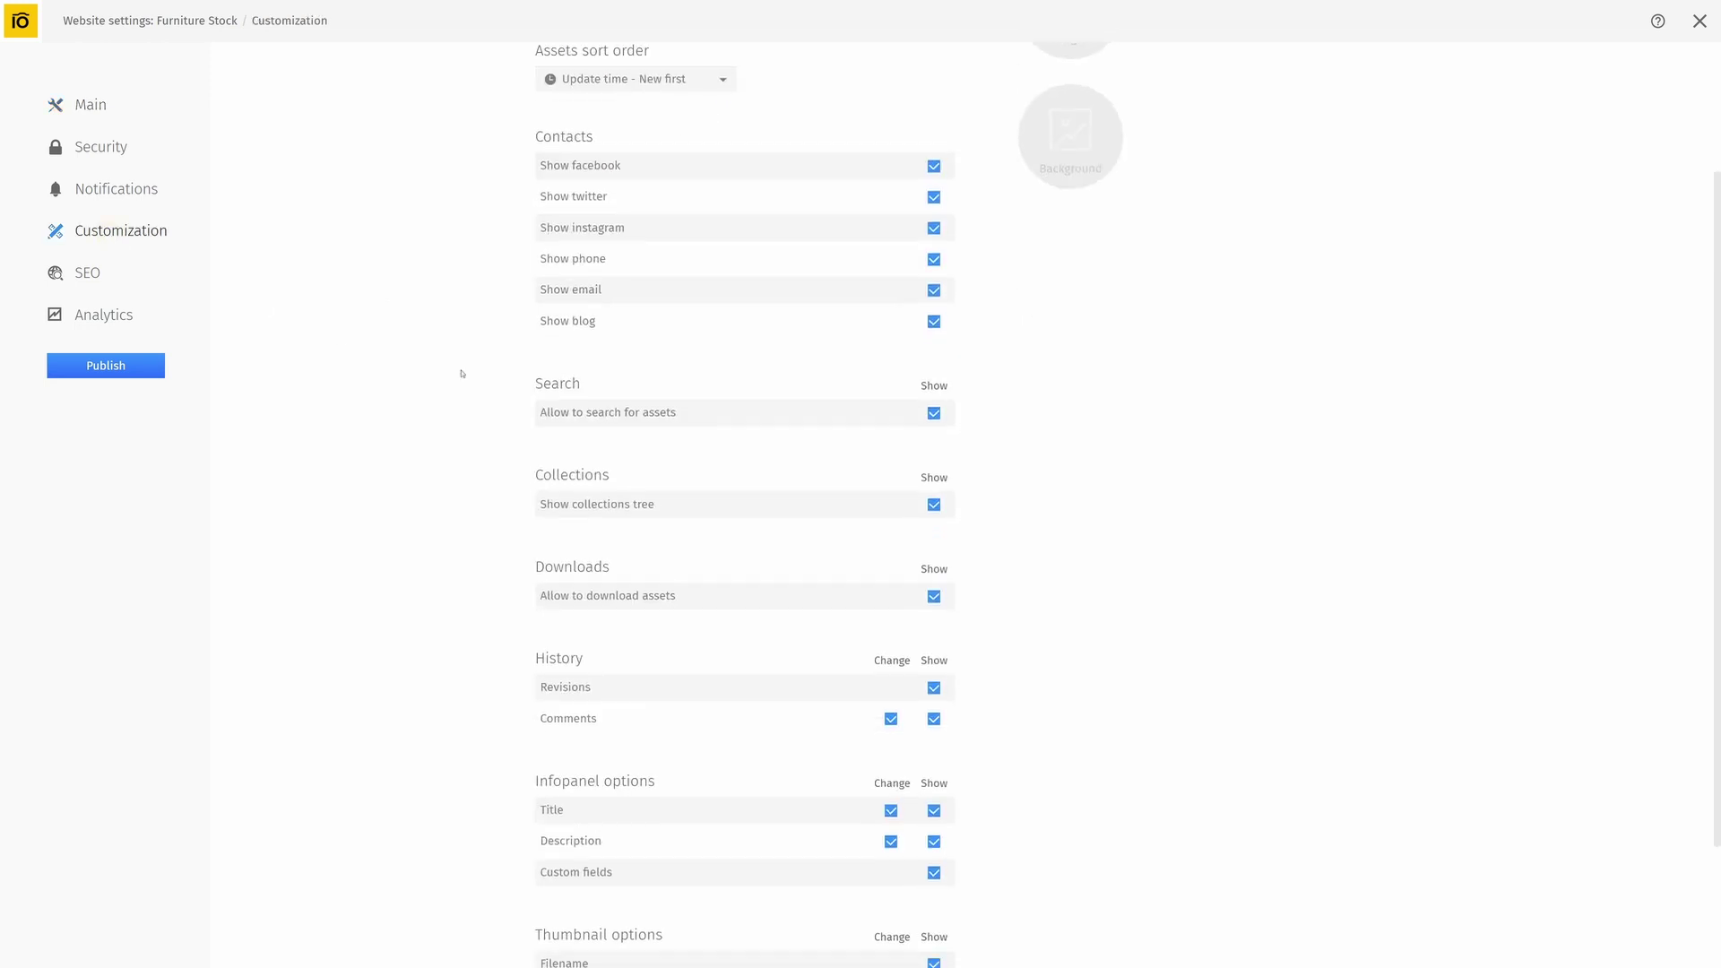
scroll(462, 373, up, 4)
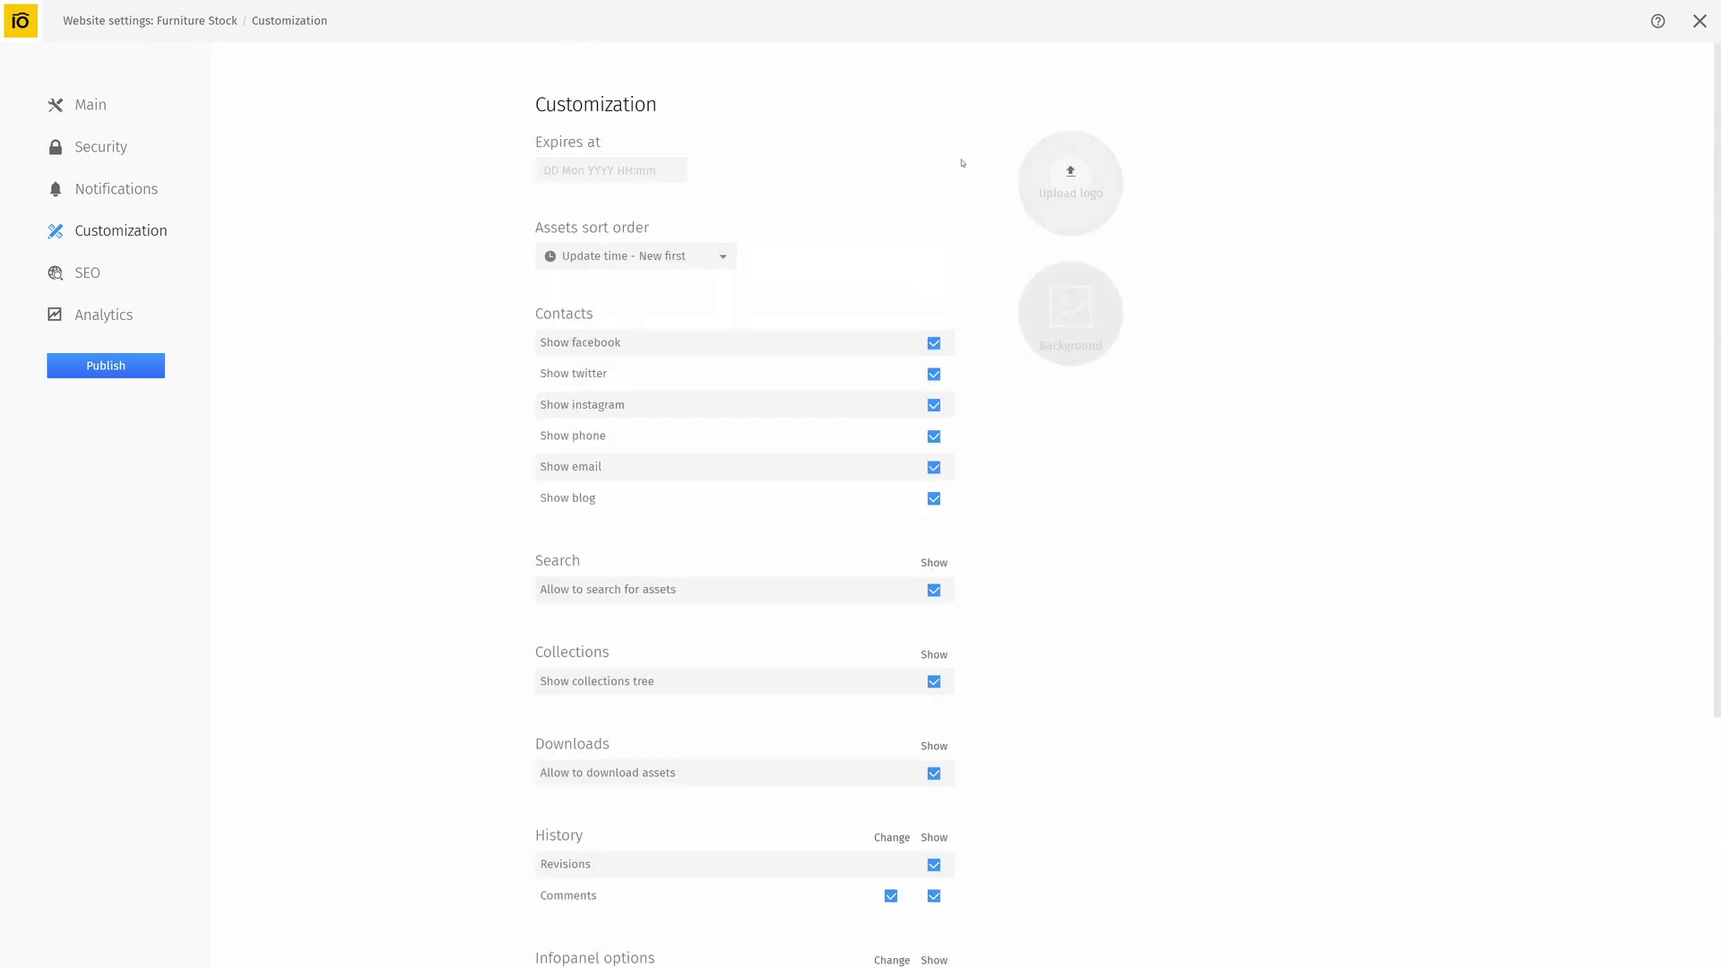
Fill in the website password fields under Security and publish the site
click(79, 146)
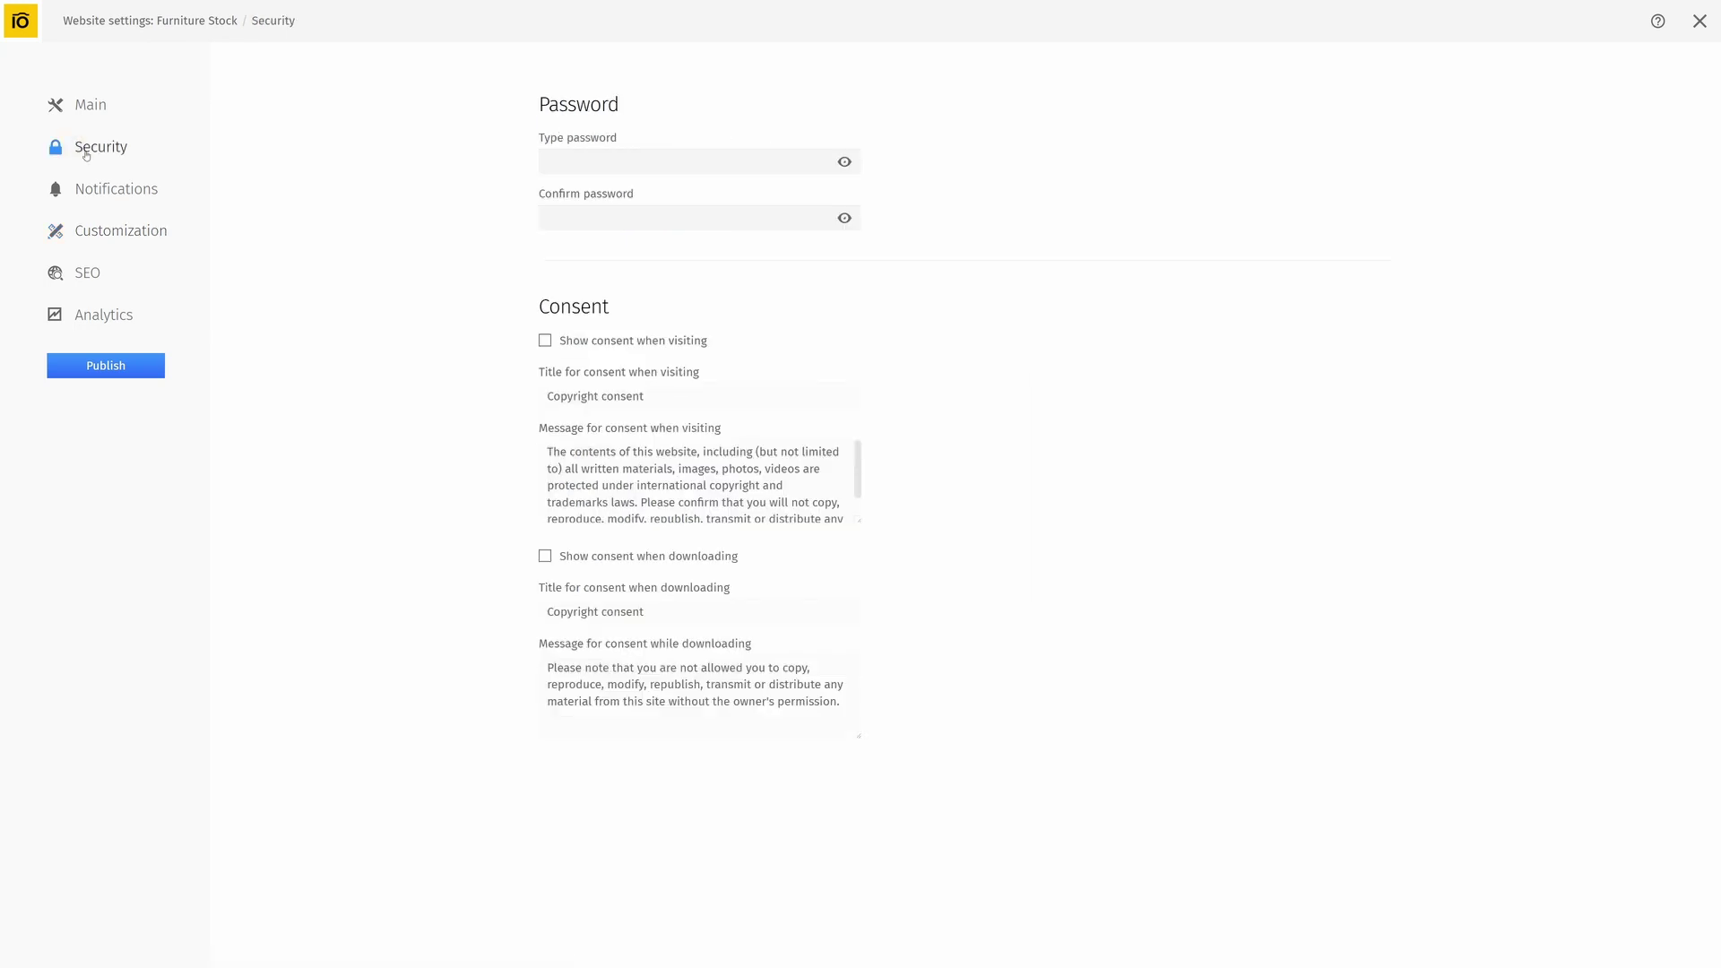
click(555, 161)
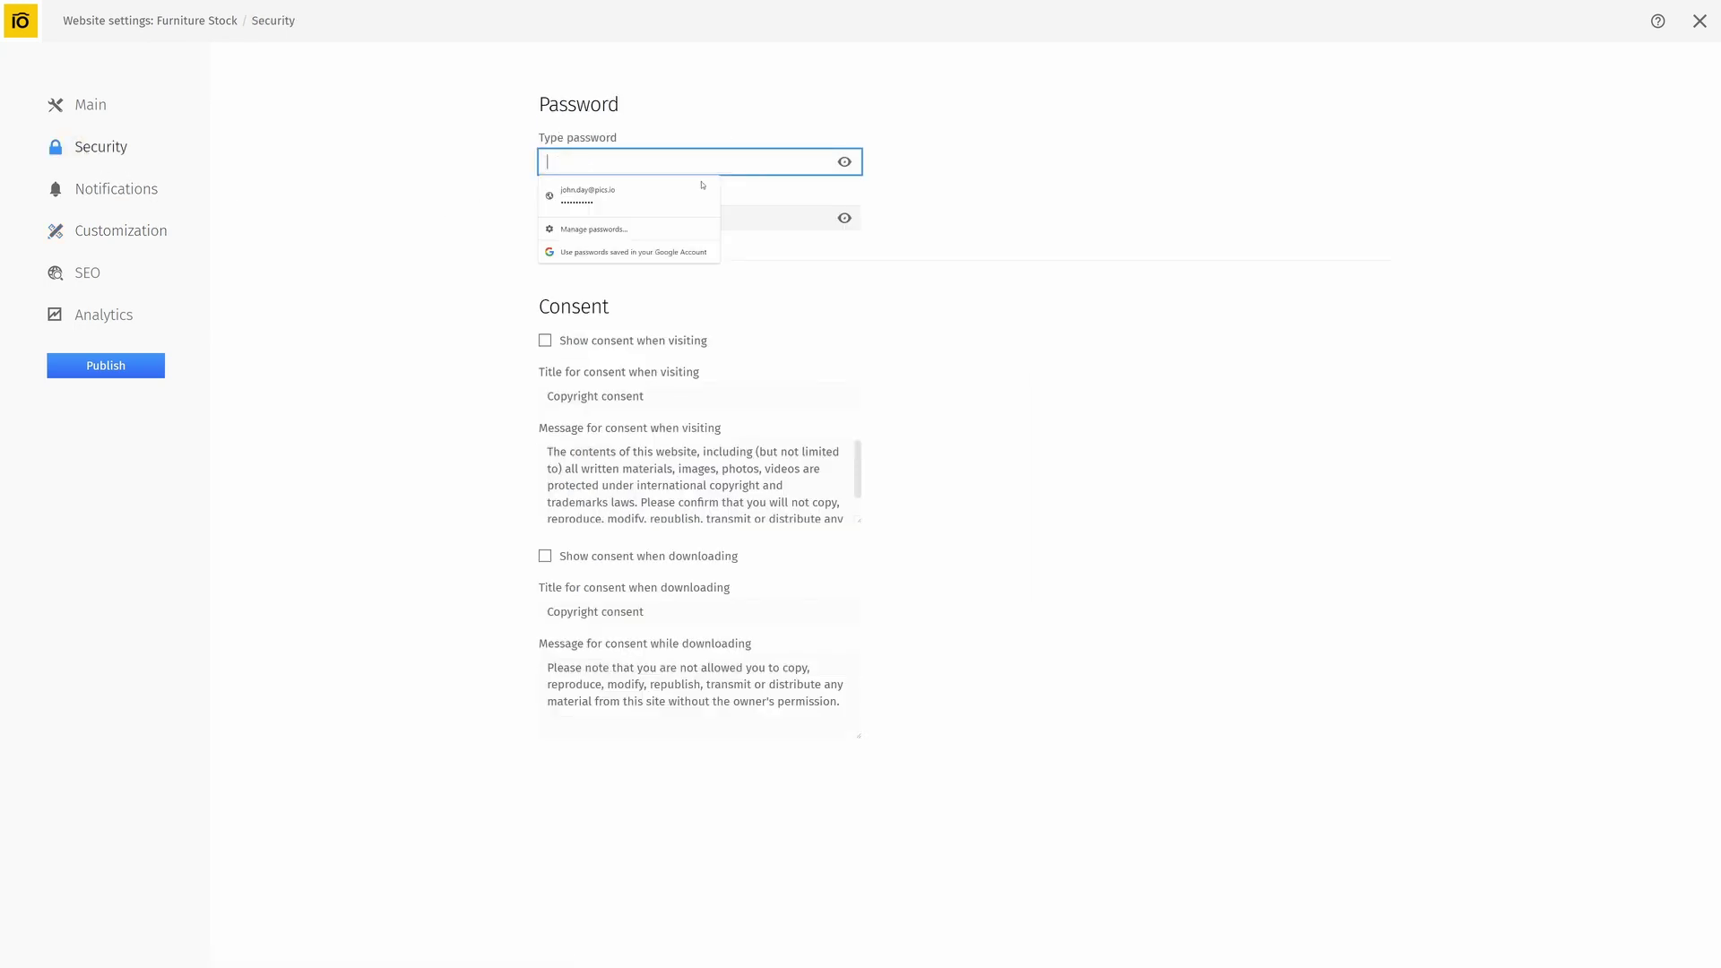
click(750, 223)
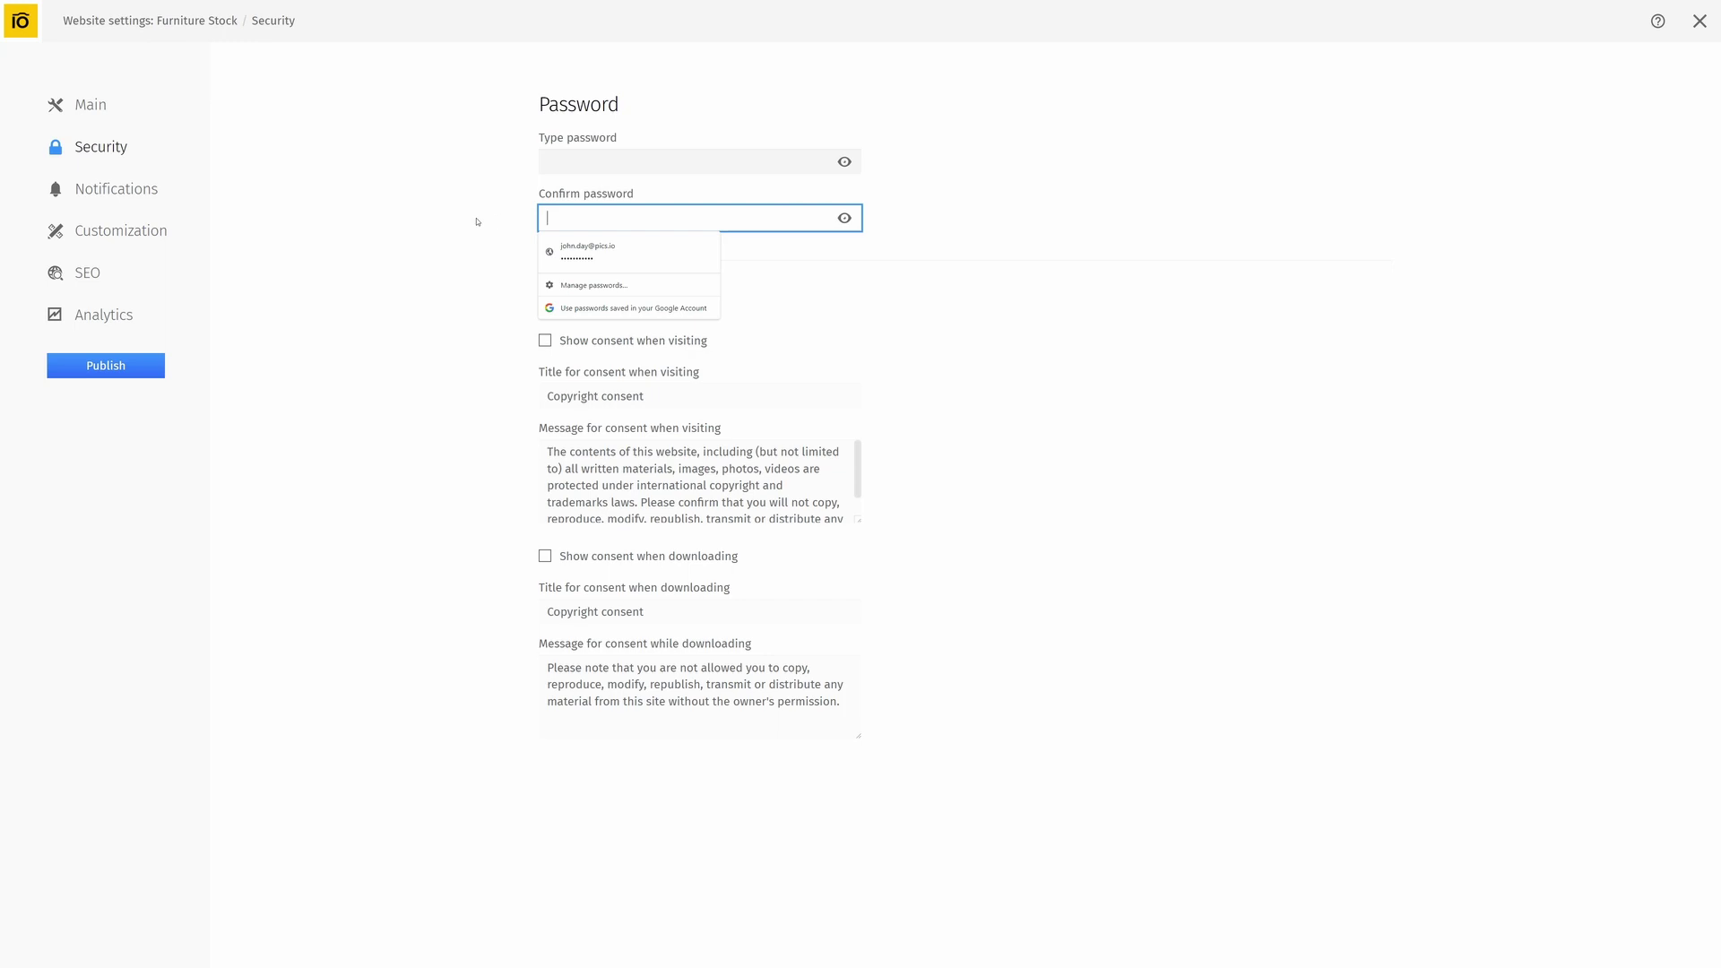
click(118, 371)
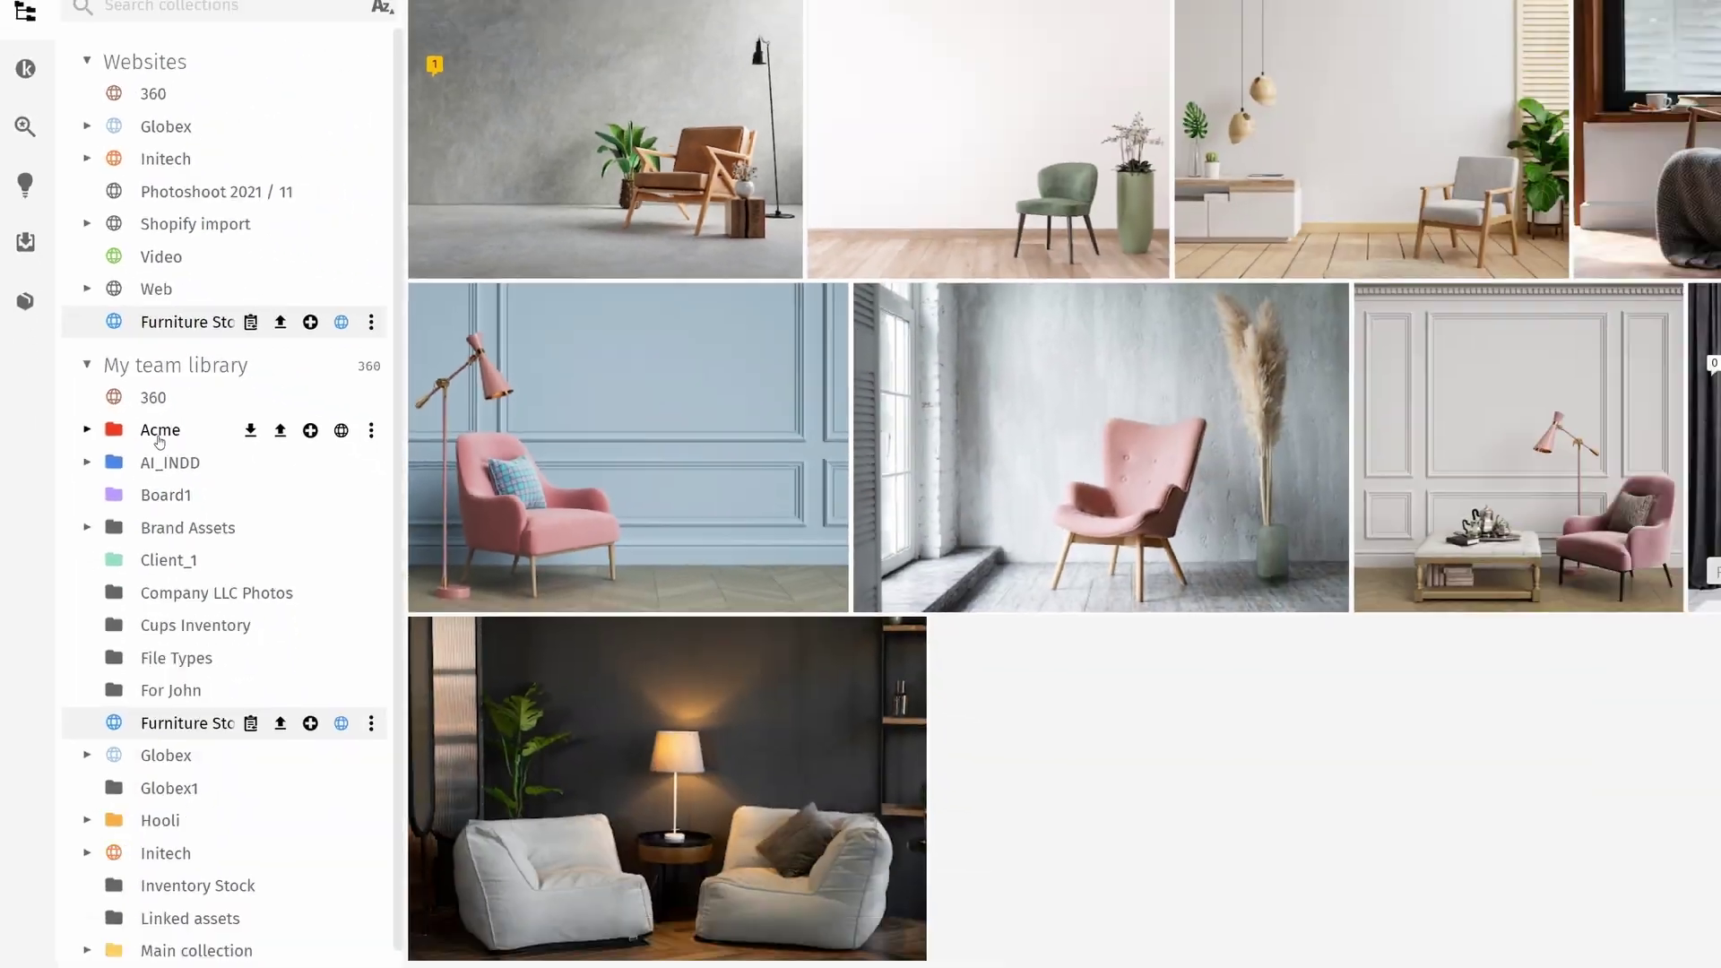
Open the published site show.pics.io/newcatalog in a new browser tab
click(600, 20)
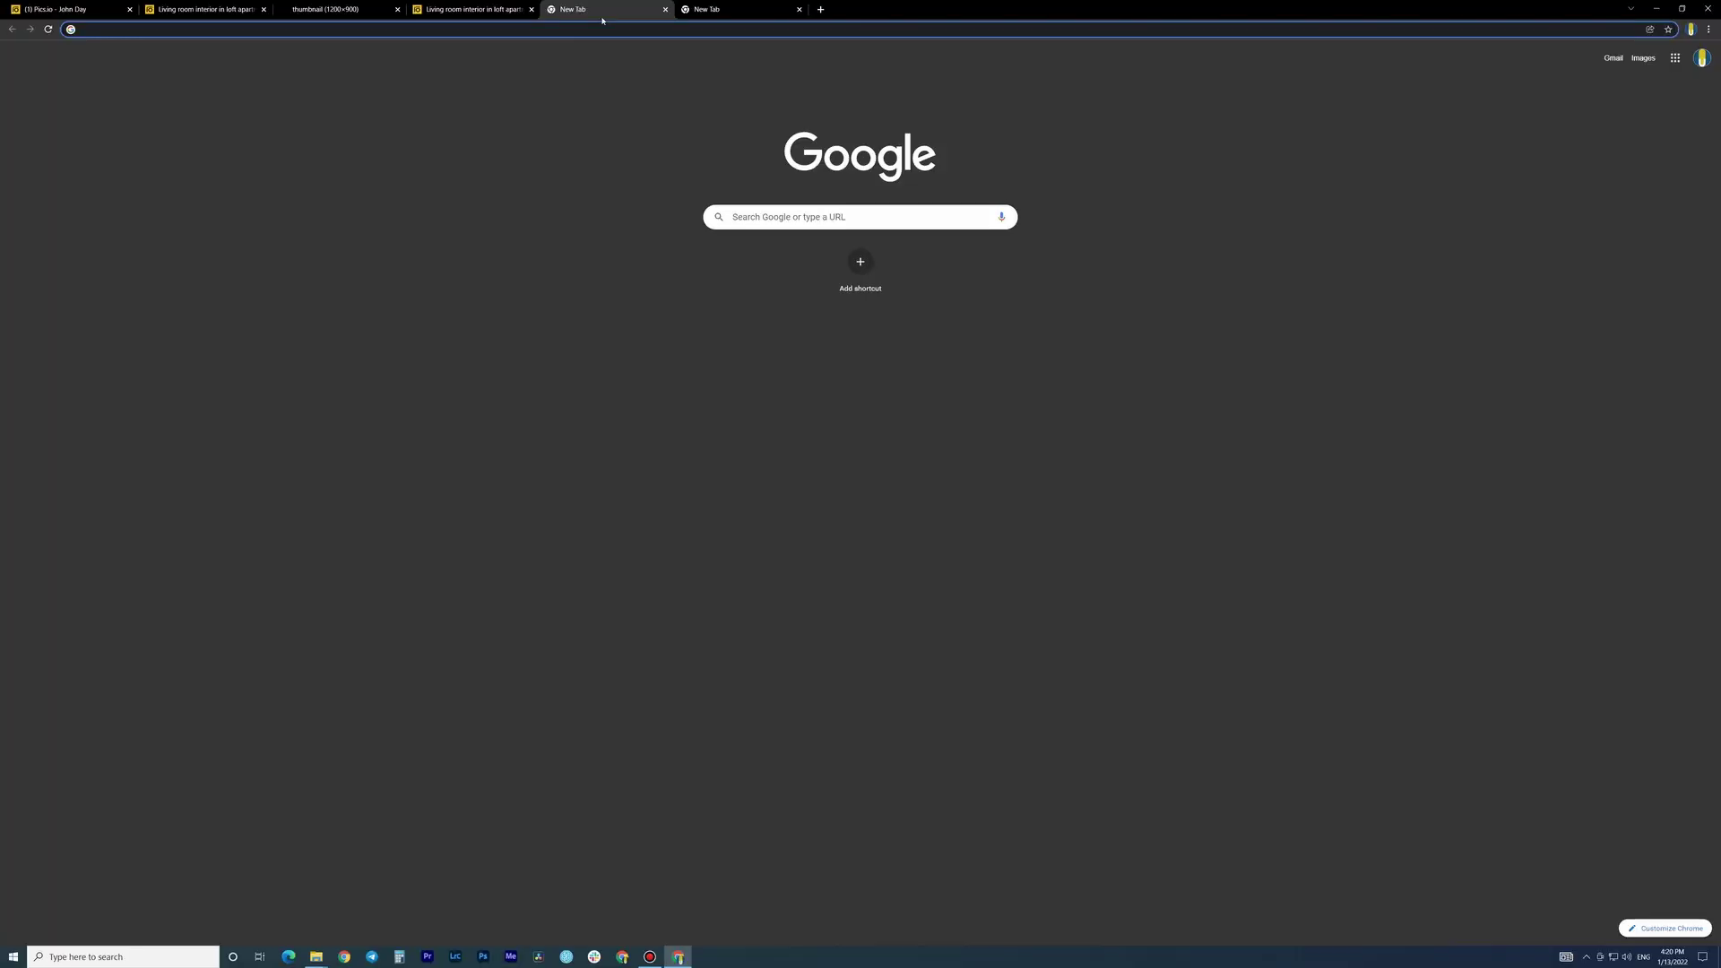
text(show.pics.io/newcatalog)
key(Return)
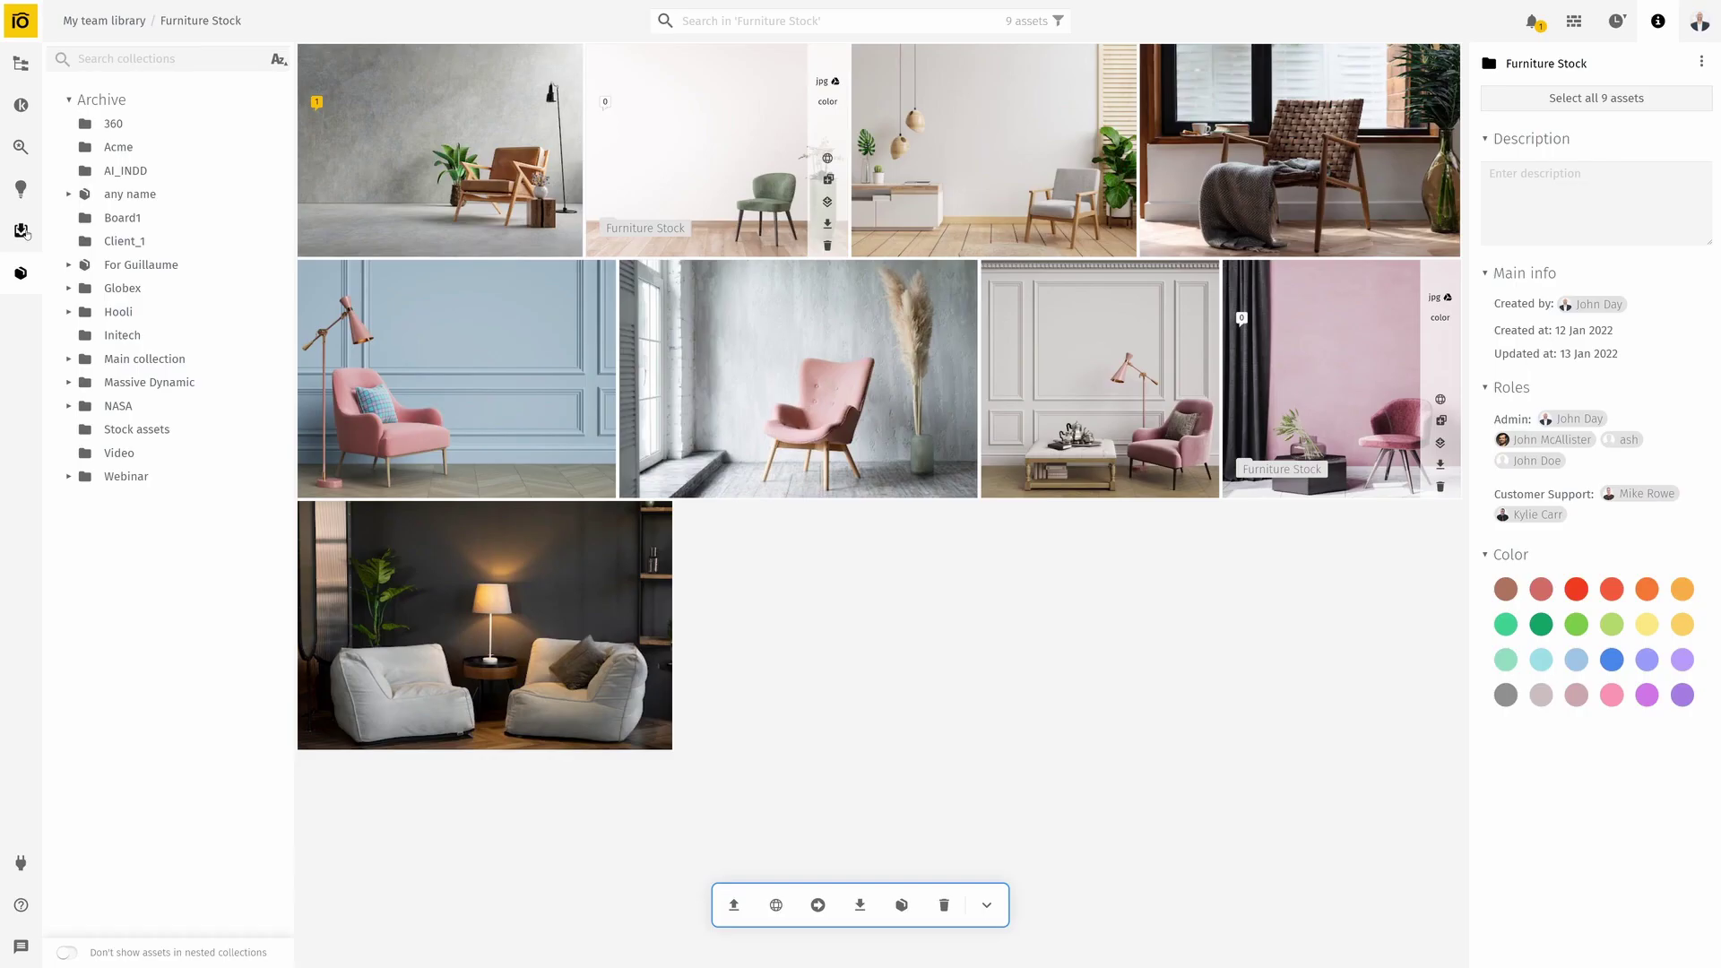
Create a new inbox named 'Photos from photo agency'
click(22, 231)
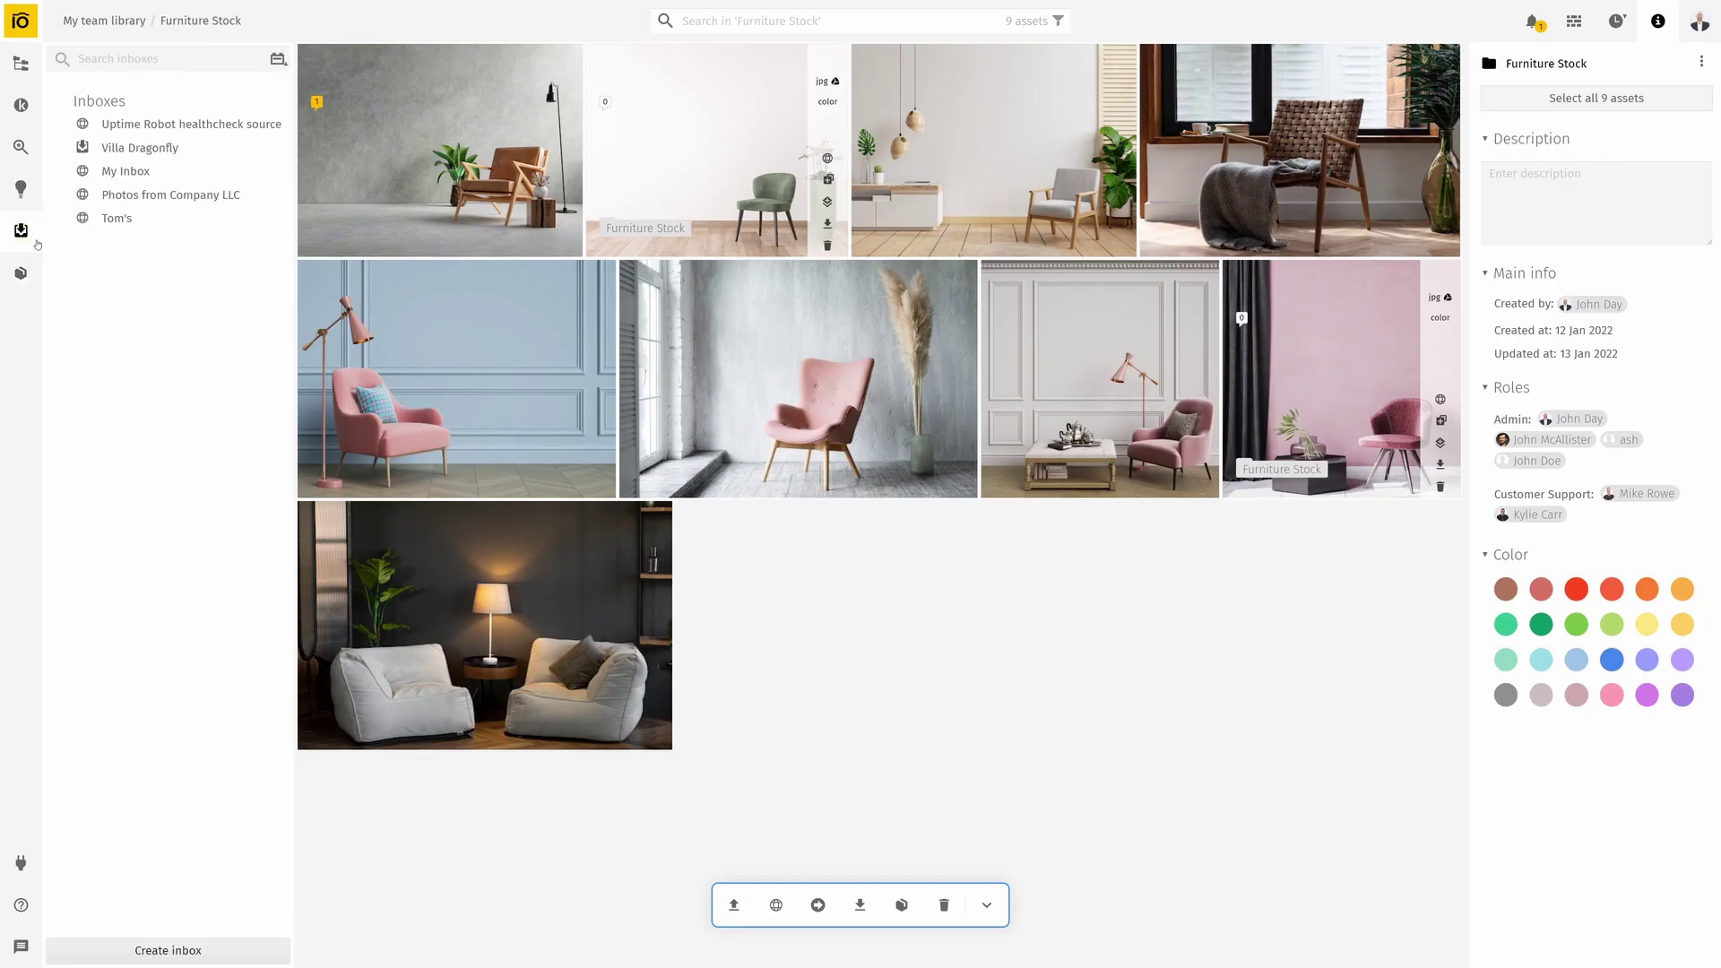
click(176, 950)
text(Photos from photo agency)
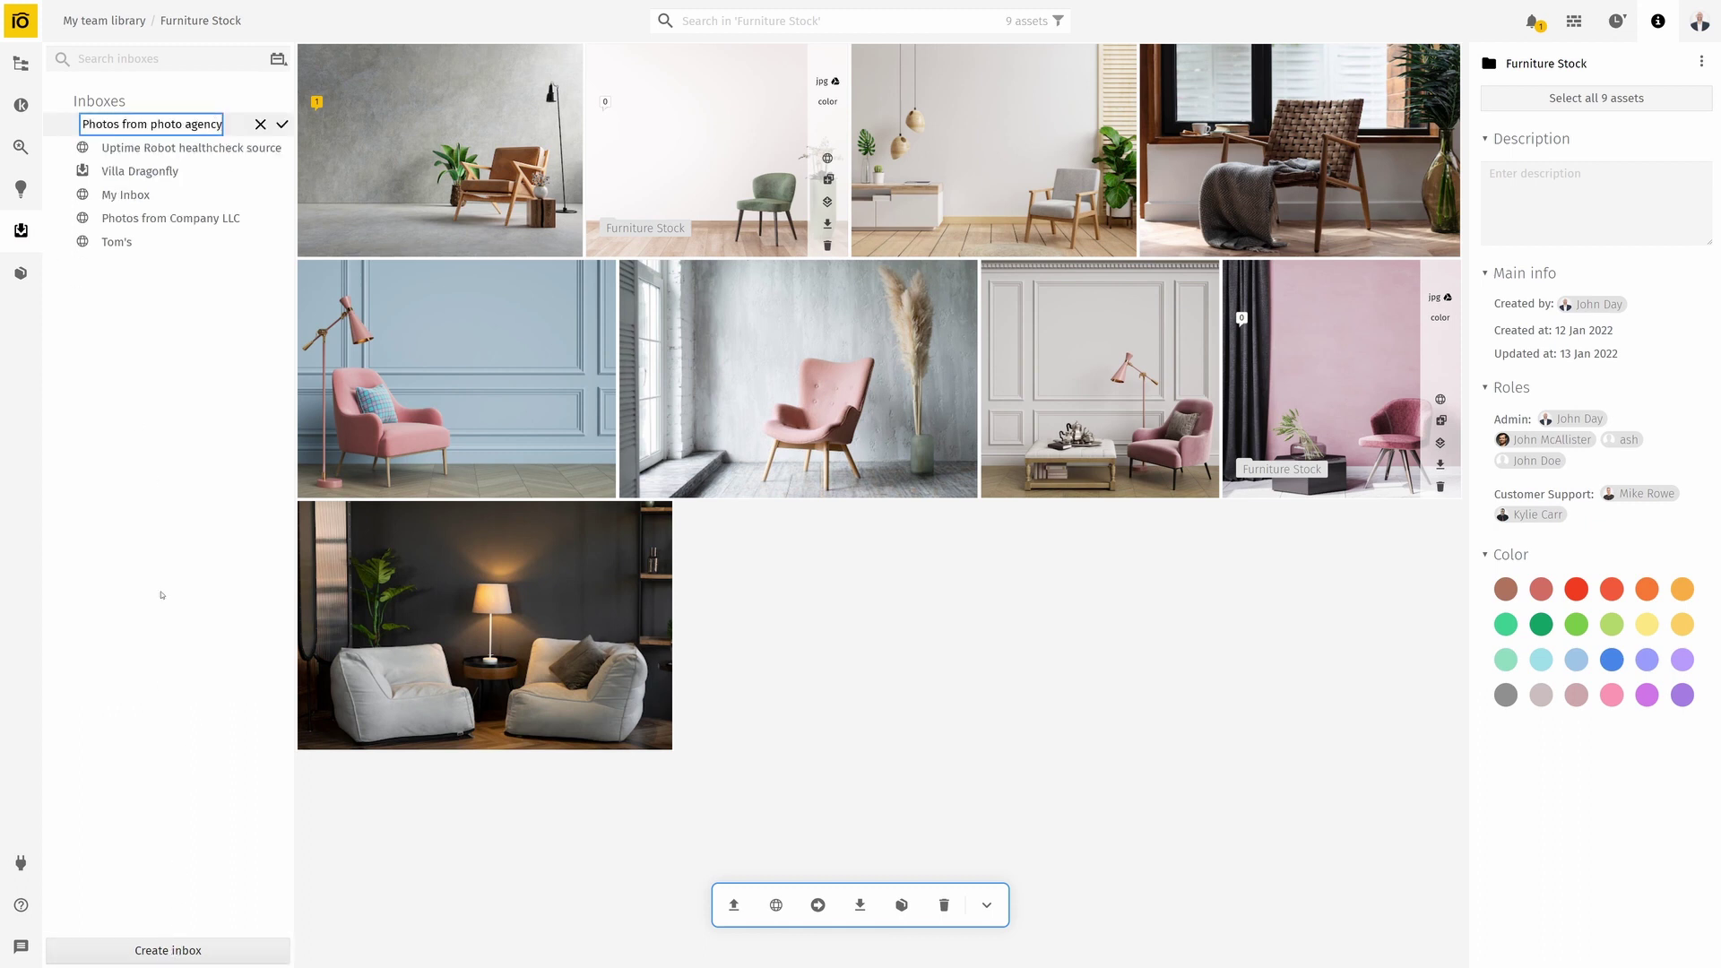
click(281, 125)
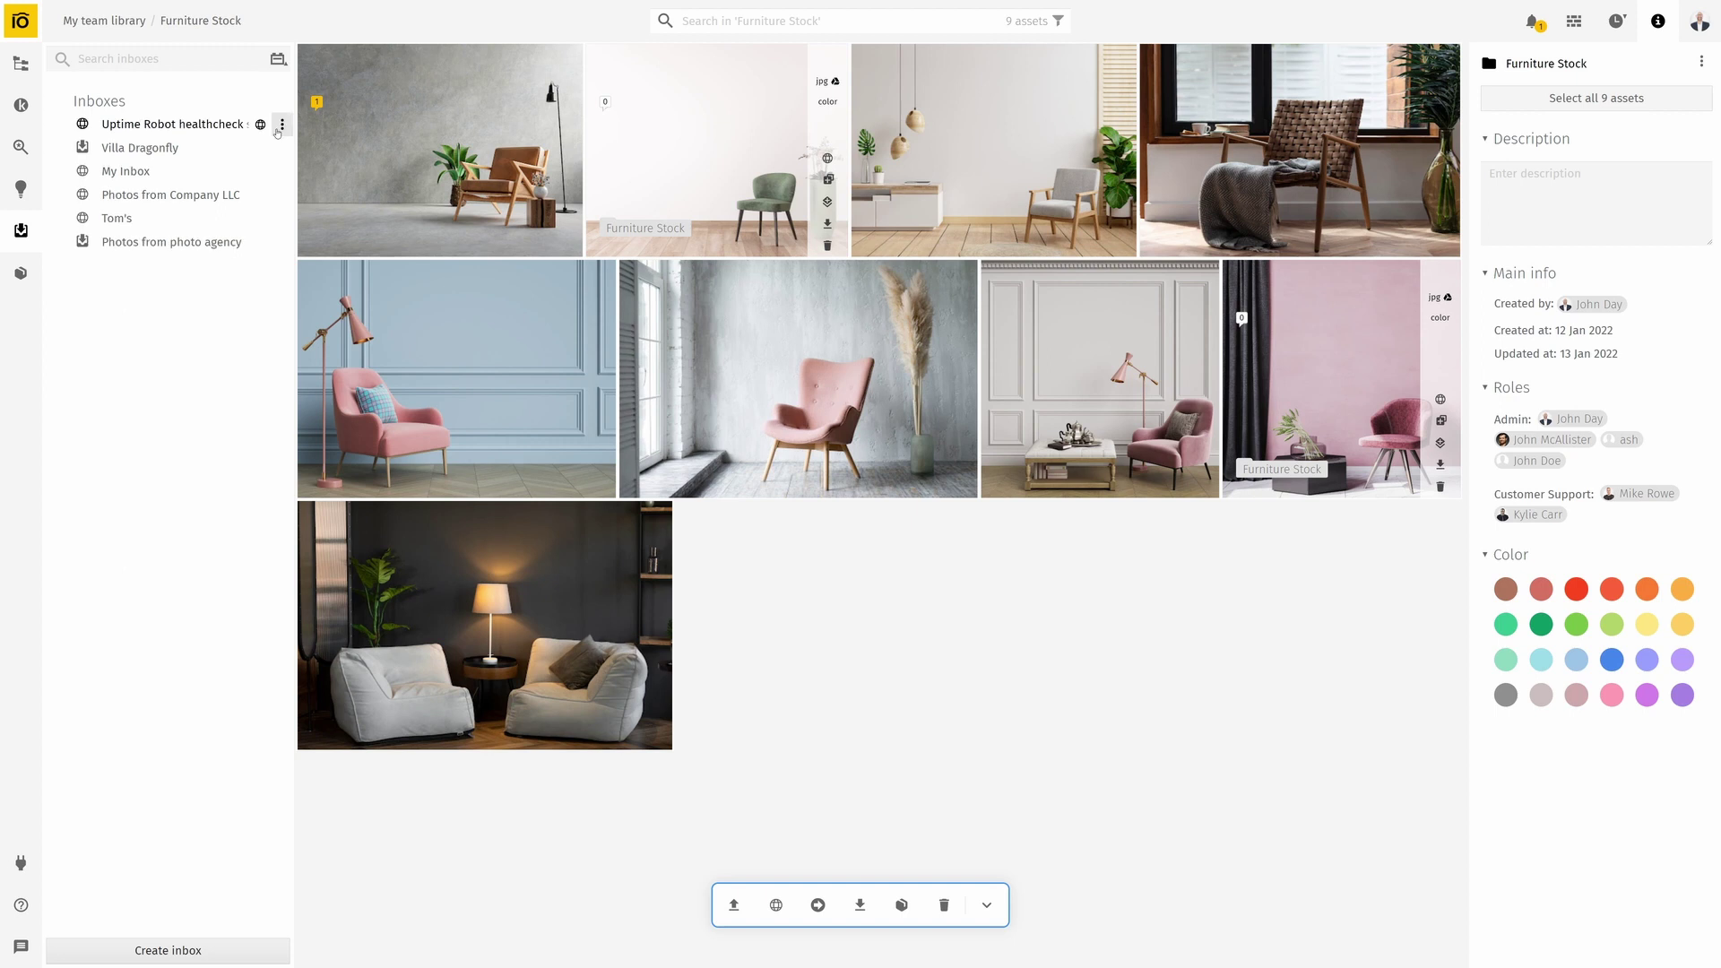
Publish the Photos from photo agency inbox and copy its link
click(165, 243)
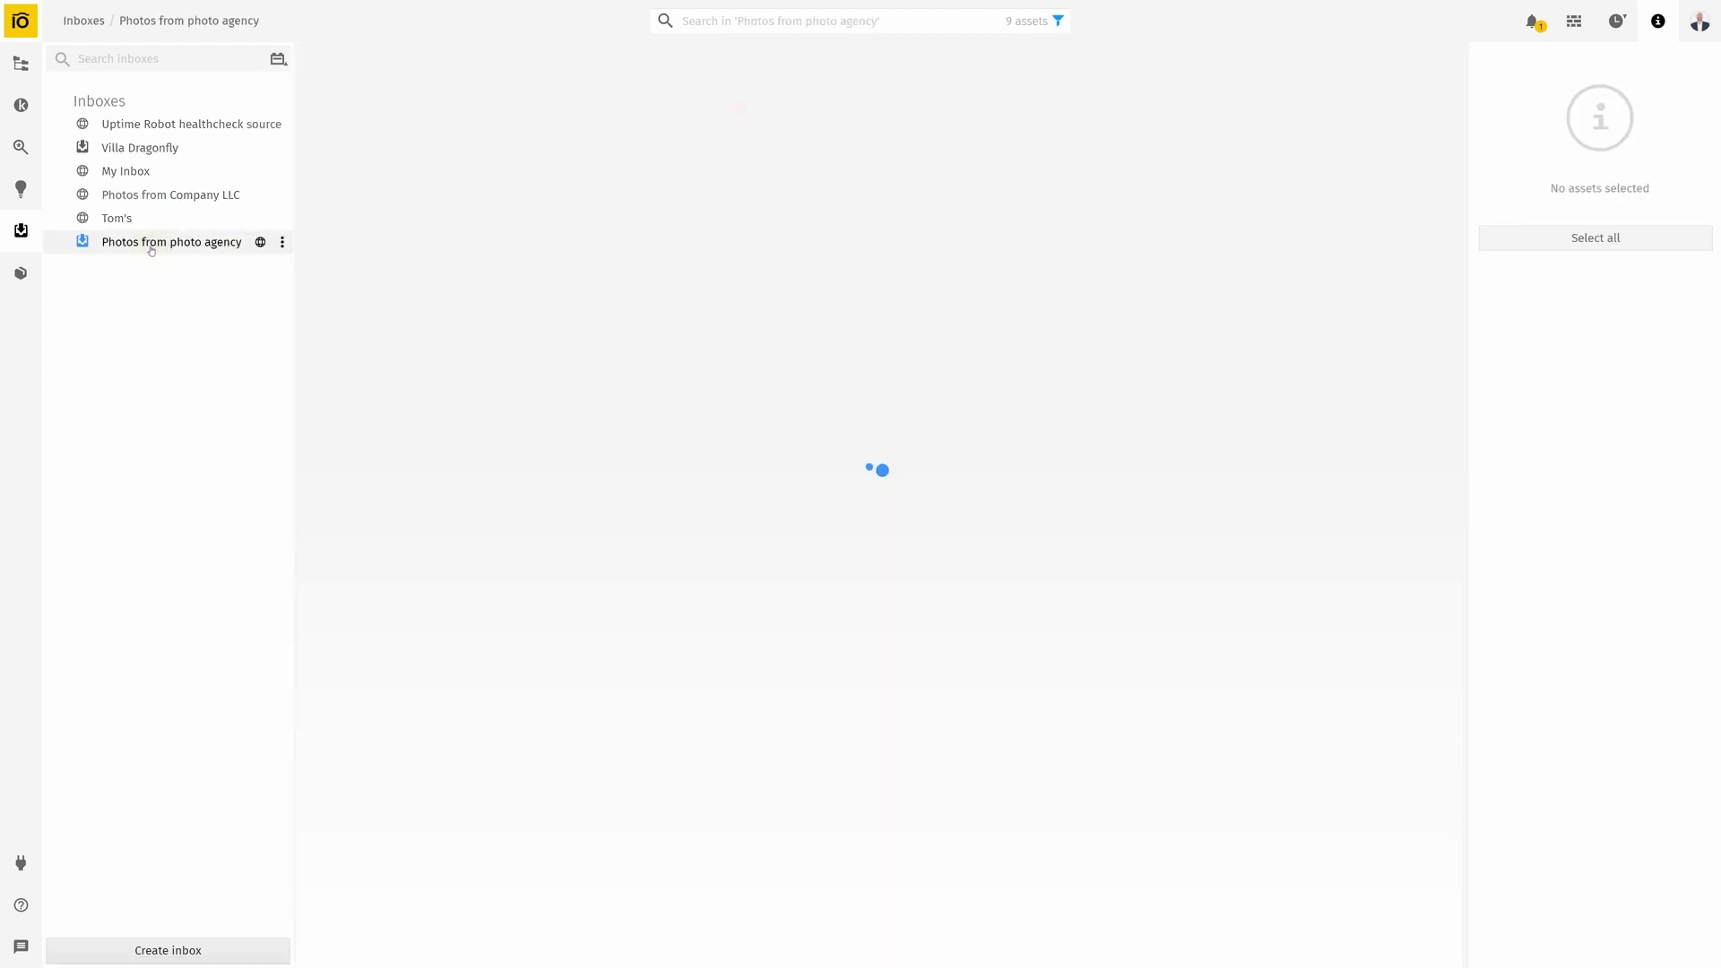
click(259, 242)
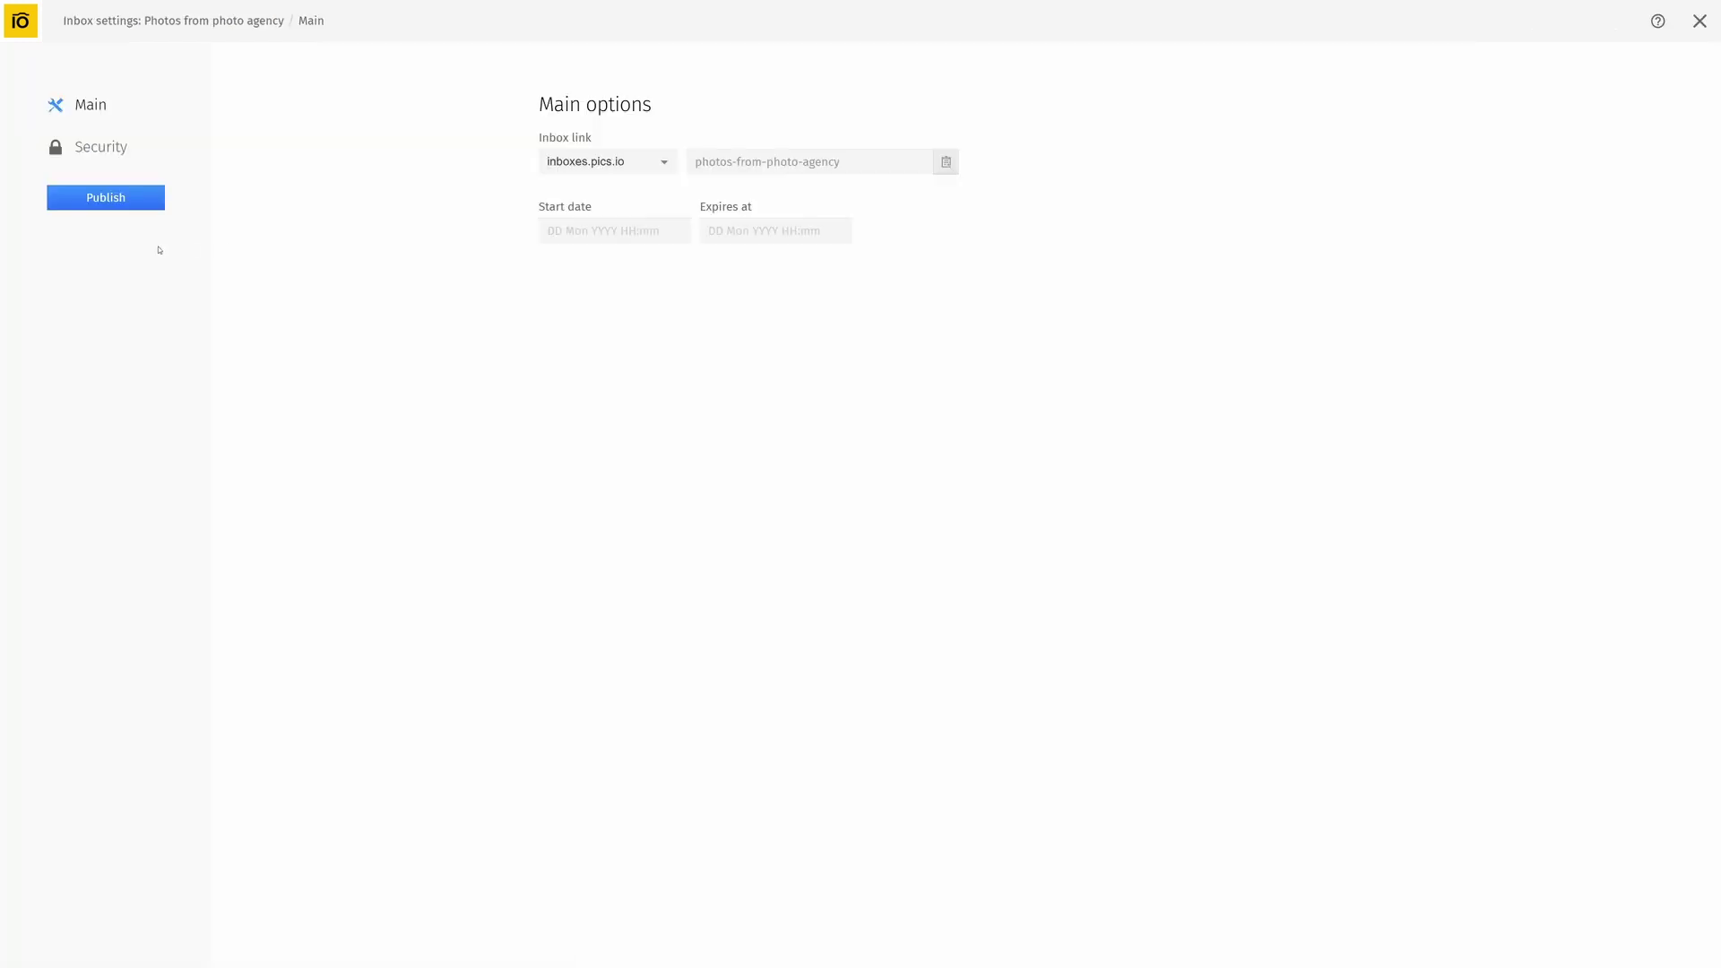
click(103, 203)
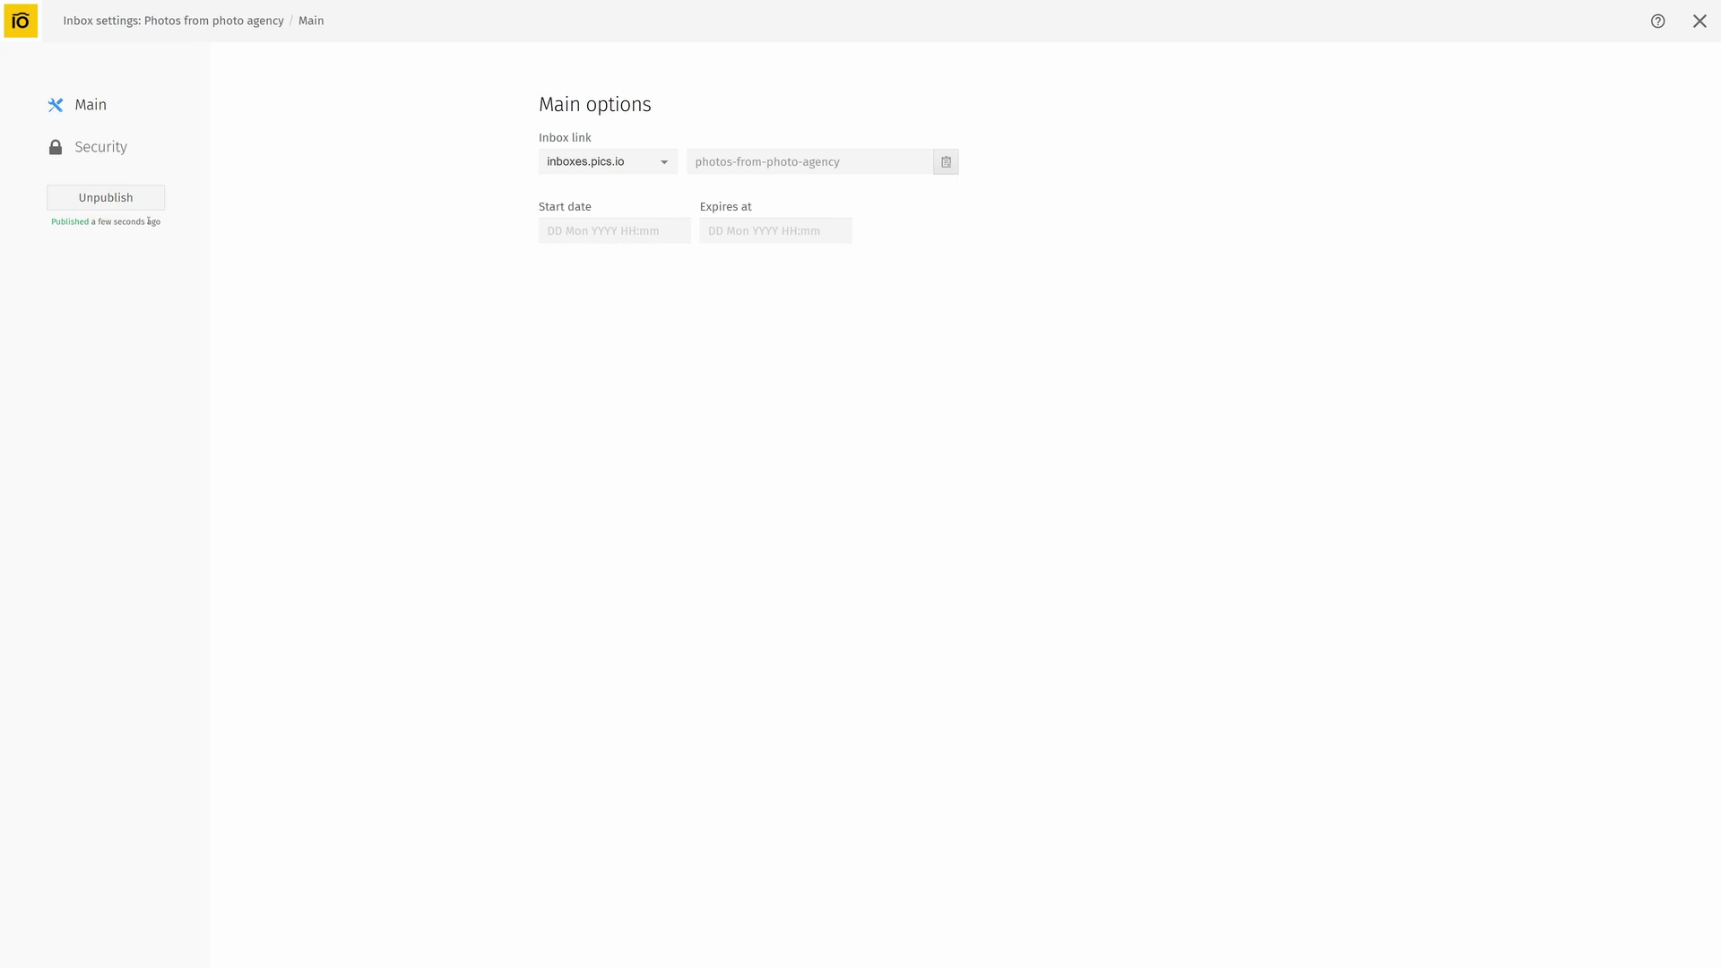
click(1697, 22)
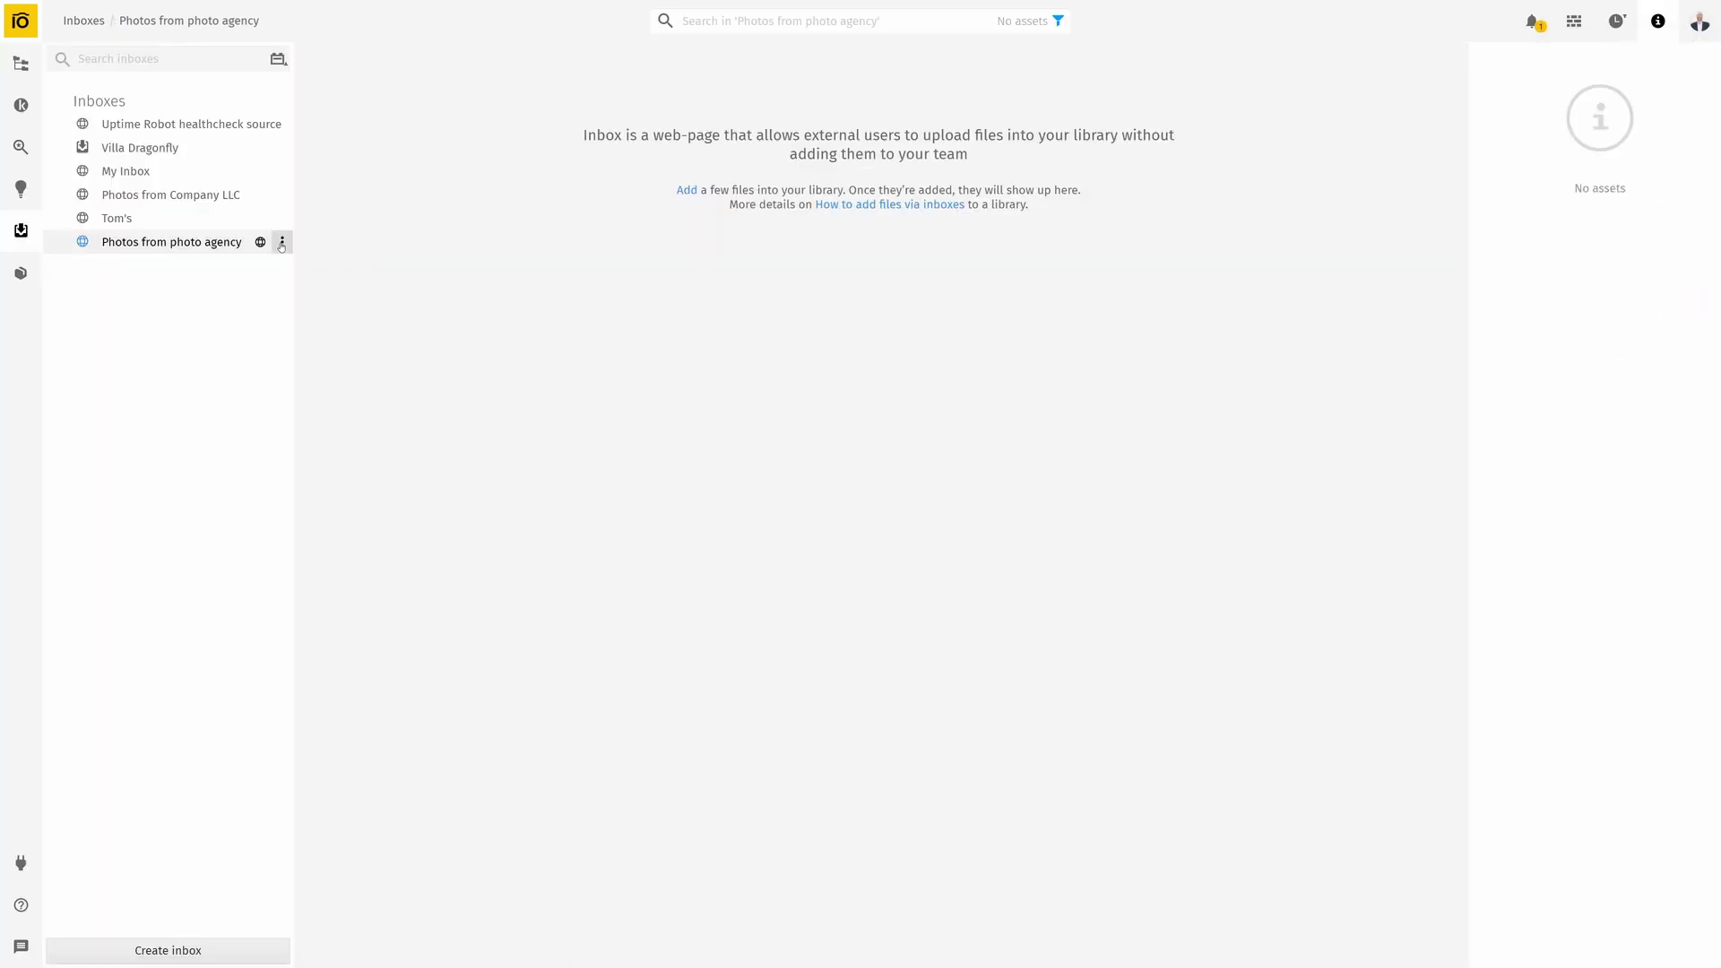
click(282, 244)
click(350, 314)
Upload the wooden armchair photo through the public inbox page in a new tab
click(685, 9)
key(ctrl+v)
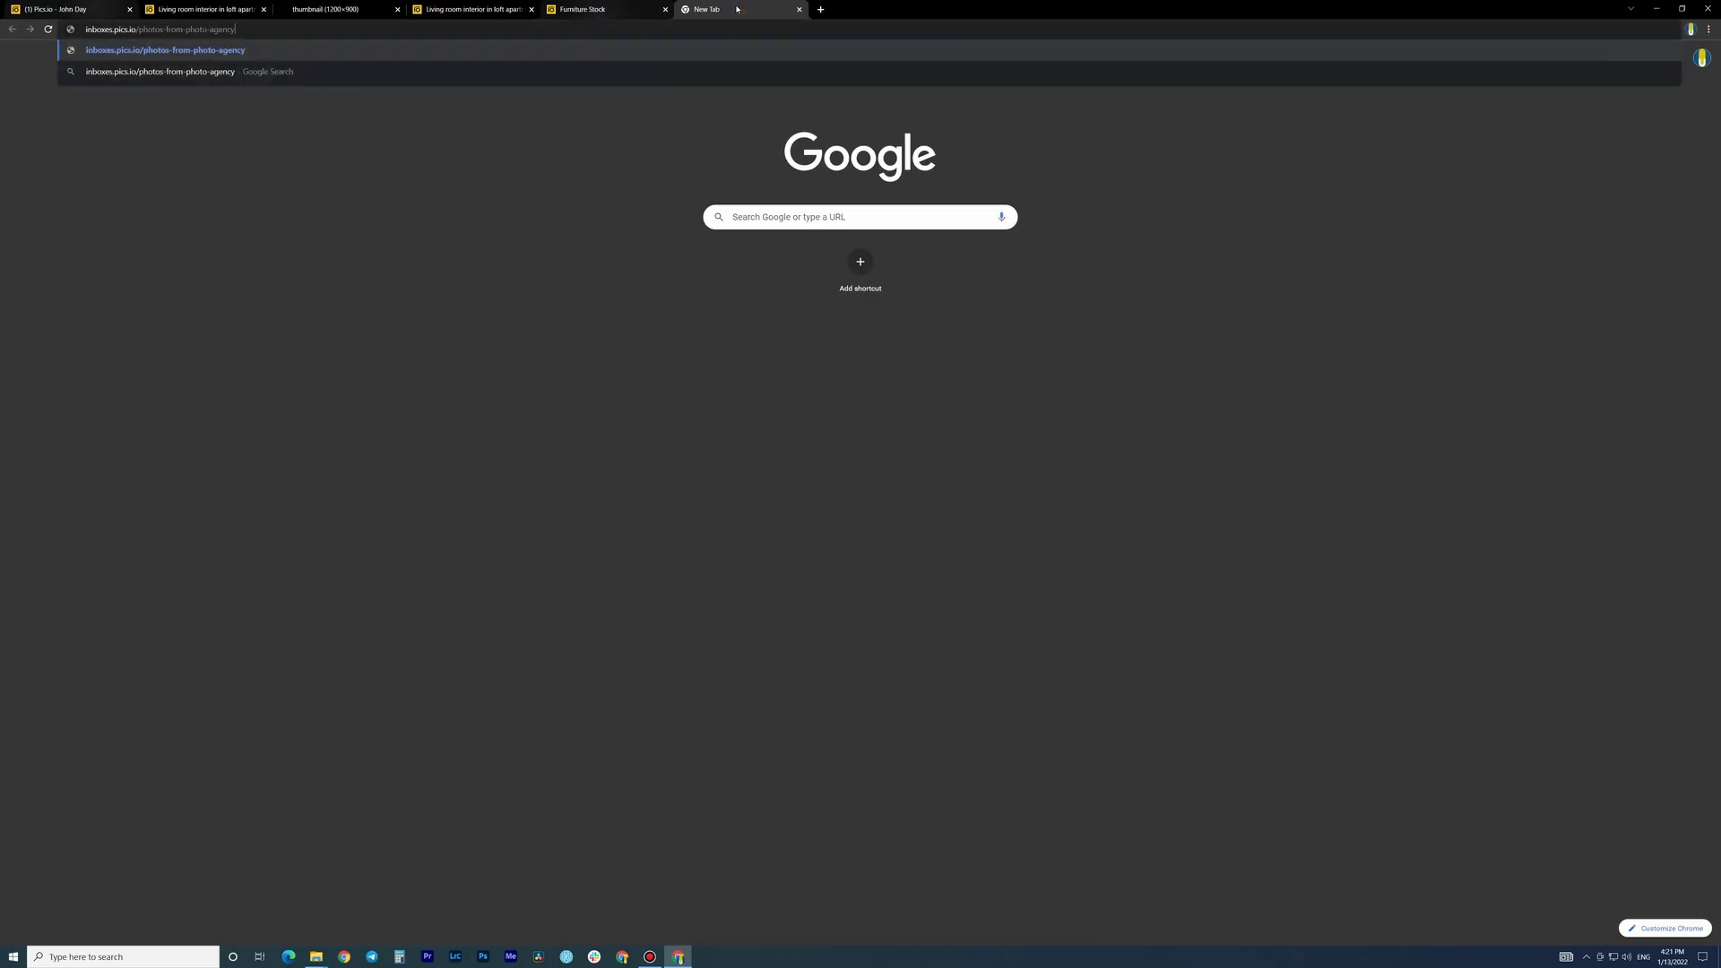
key(Return)
click(768, 463)
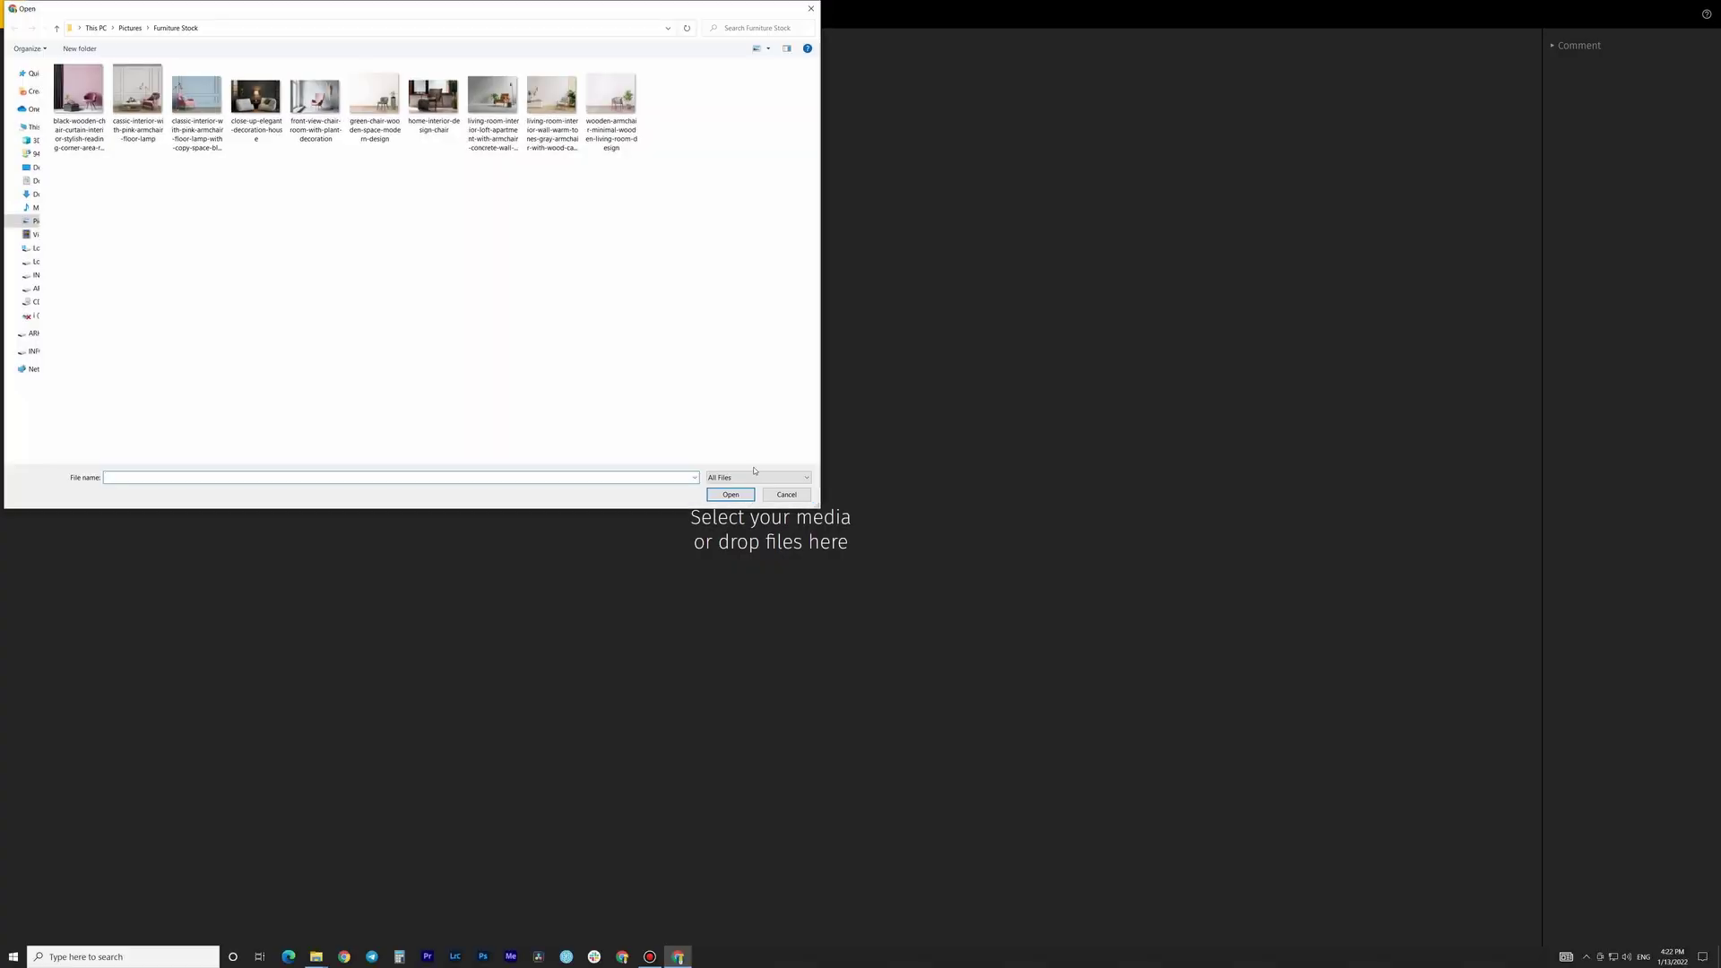
click(613, 123)
click(729, 494)
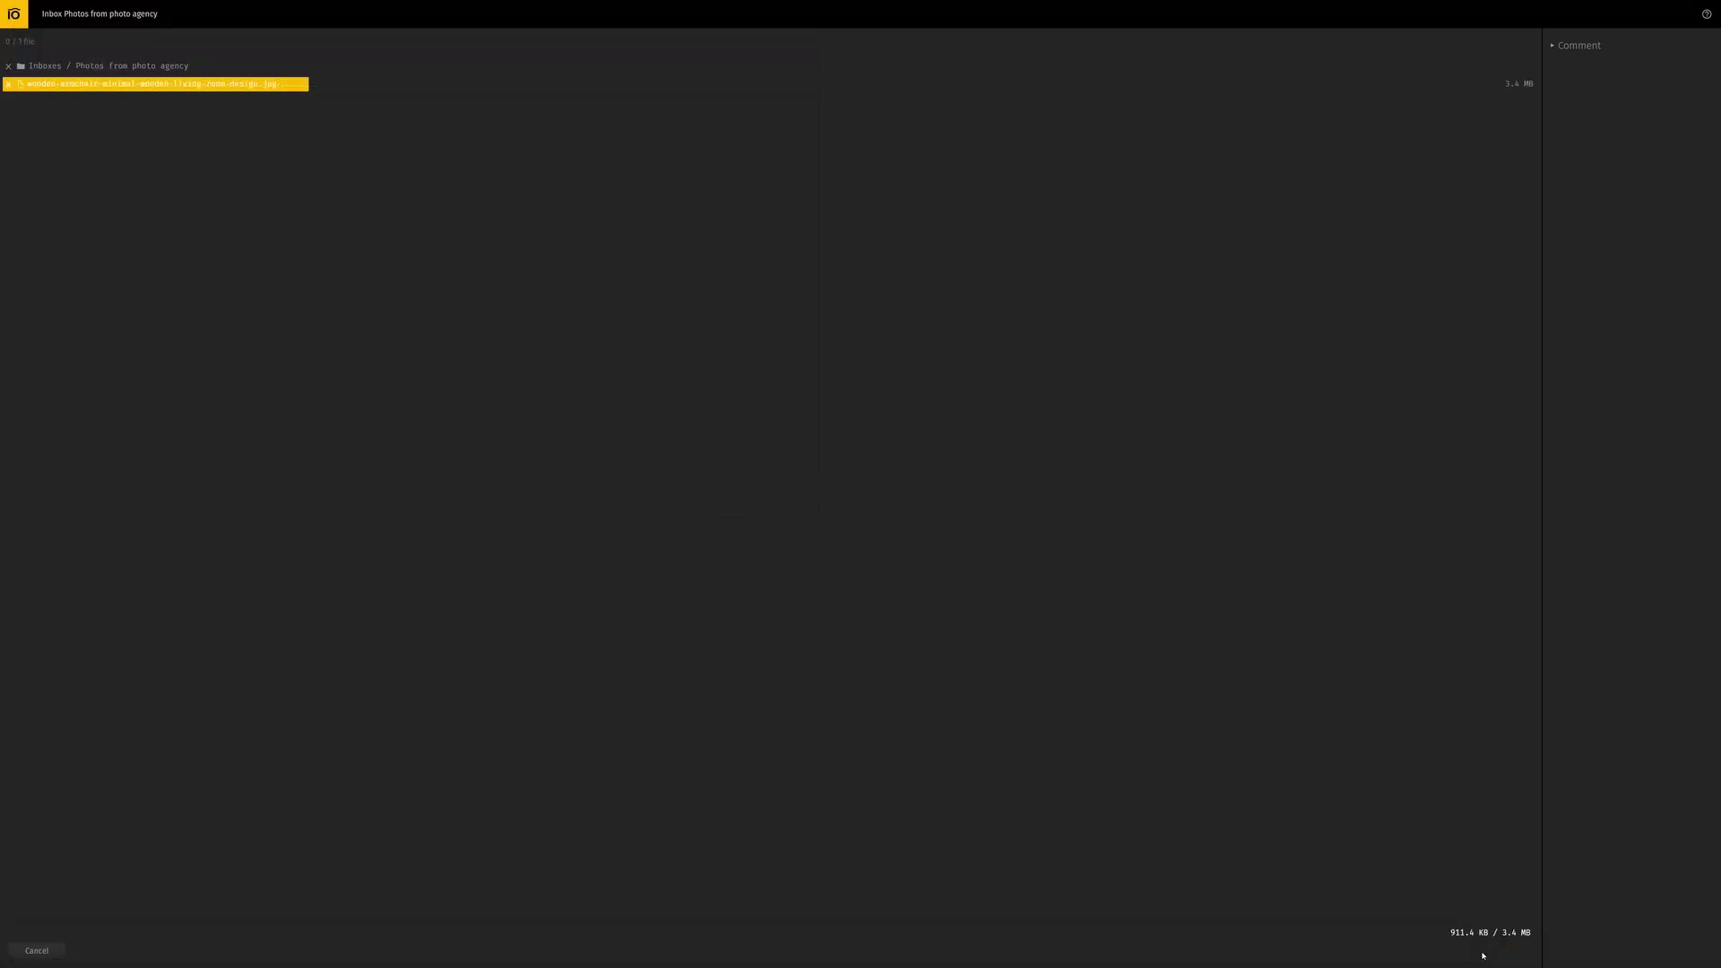
Open the uploaded armchair photo in the library and assign it to the Furniture Stock collection
click(1482, 956)
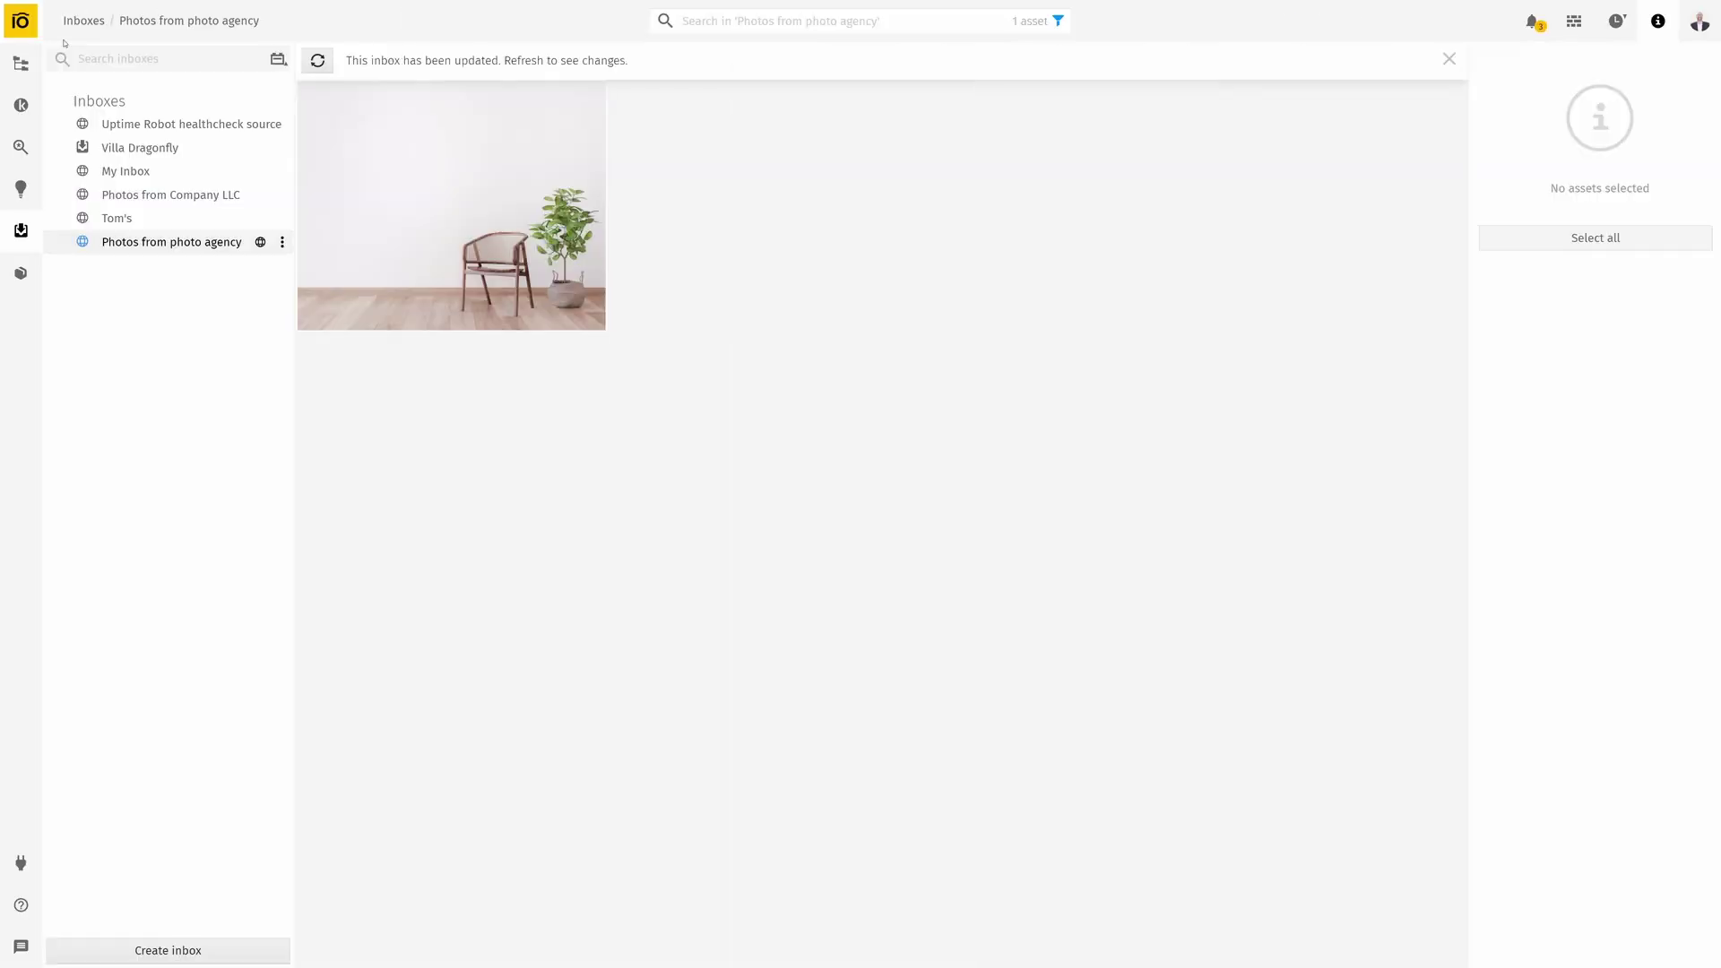
double_click(385, 163)
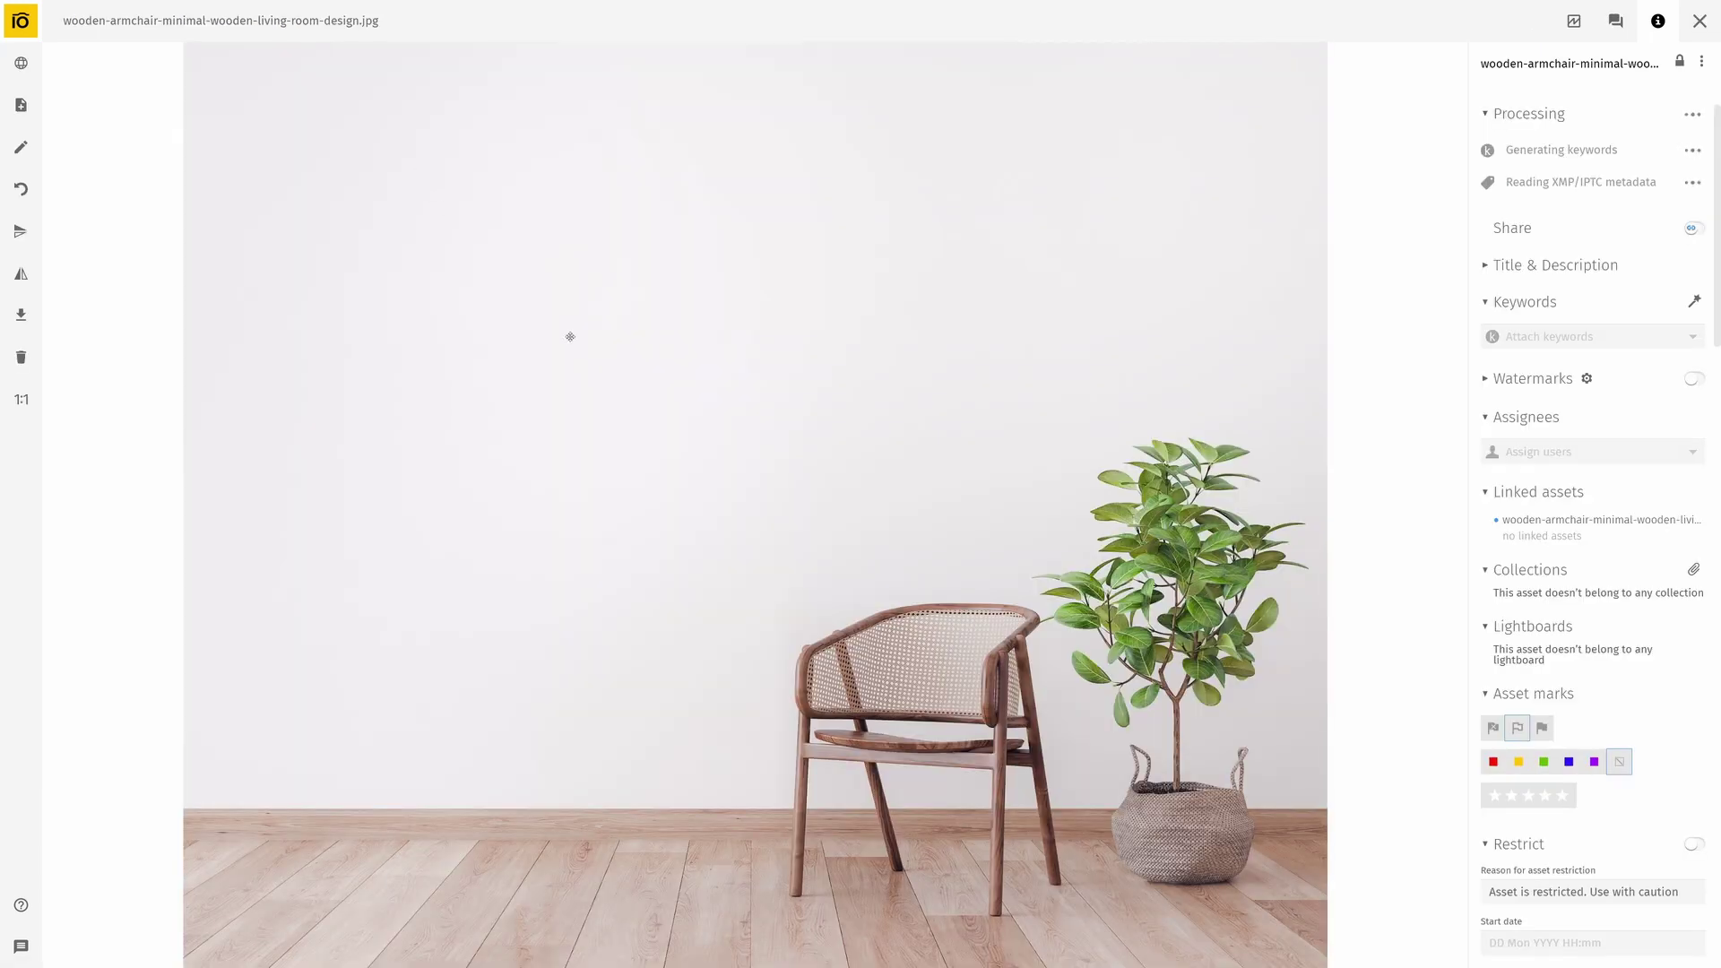
scroll(1716, 620, down, 2)
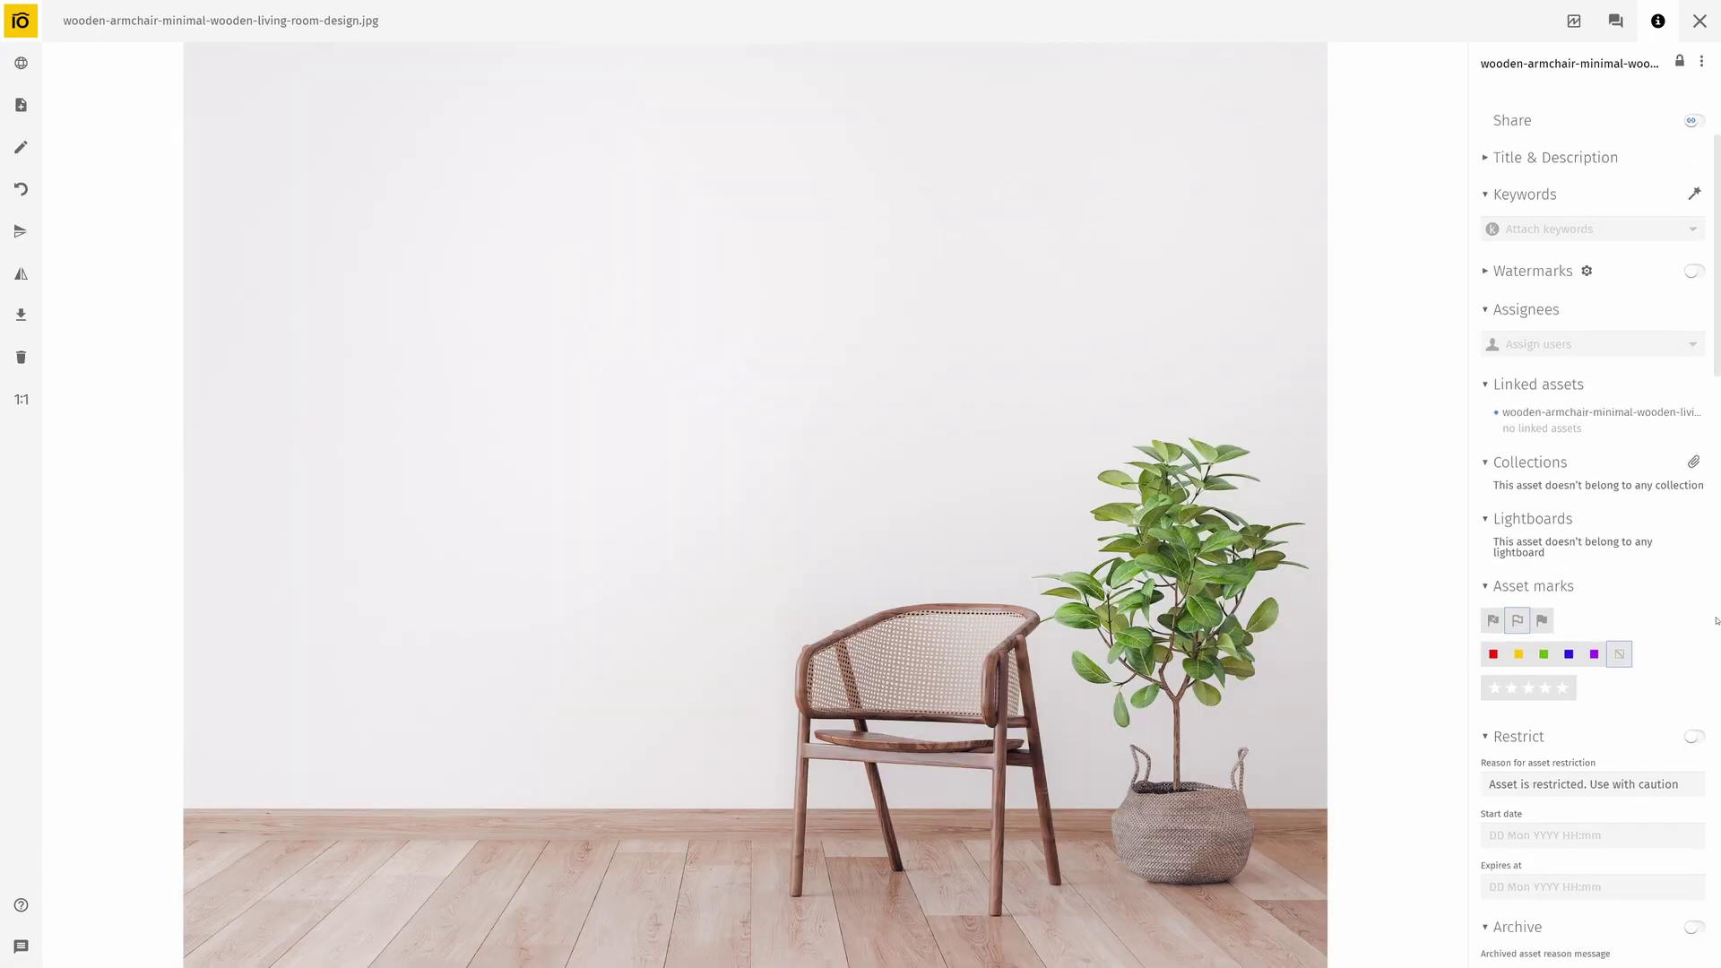
click(1693, 402)
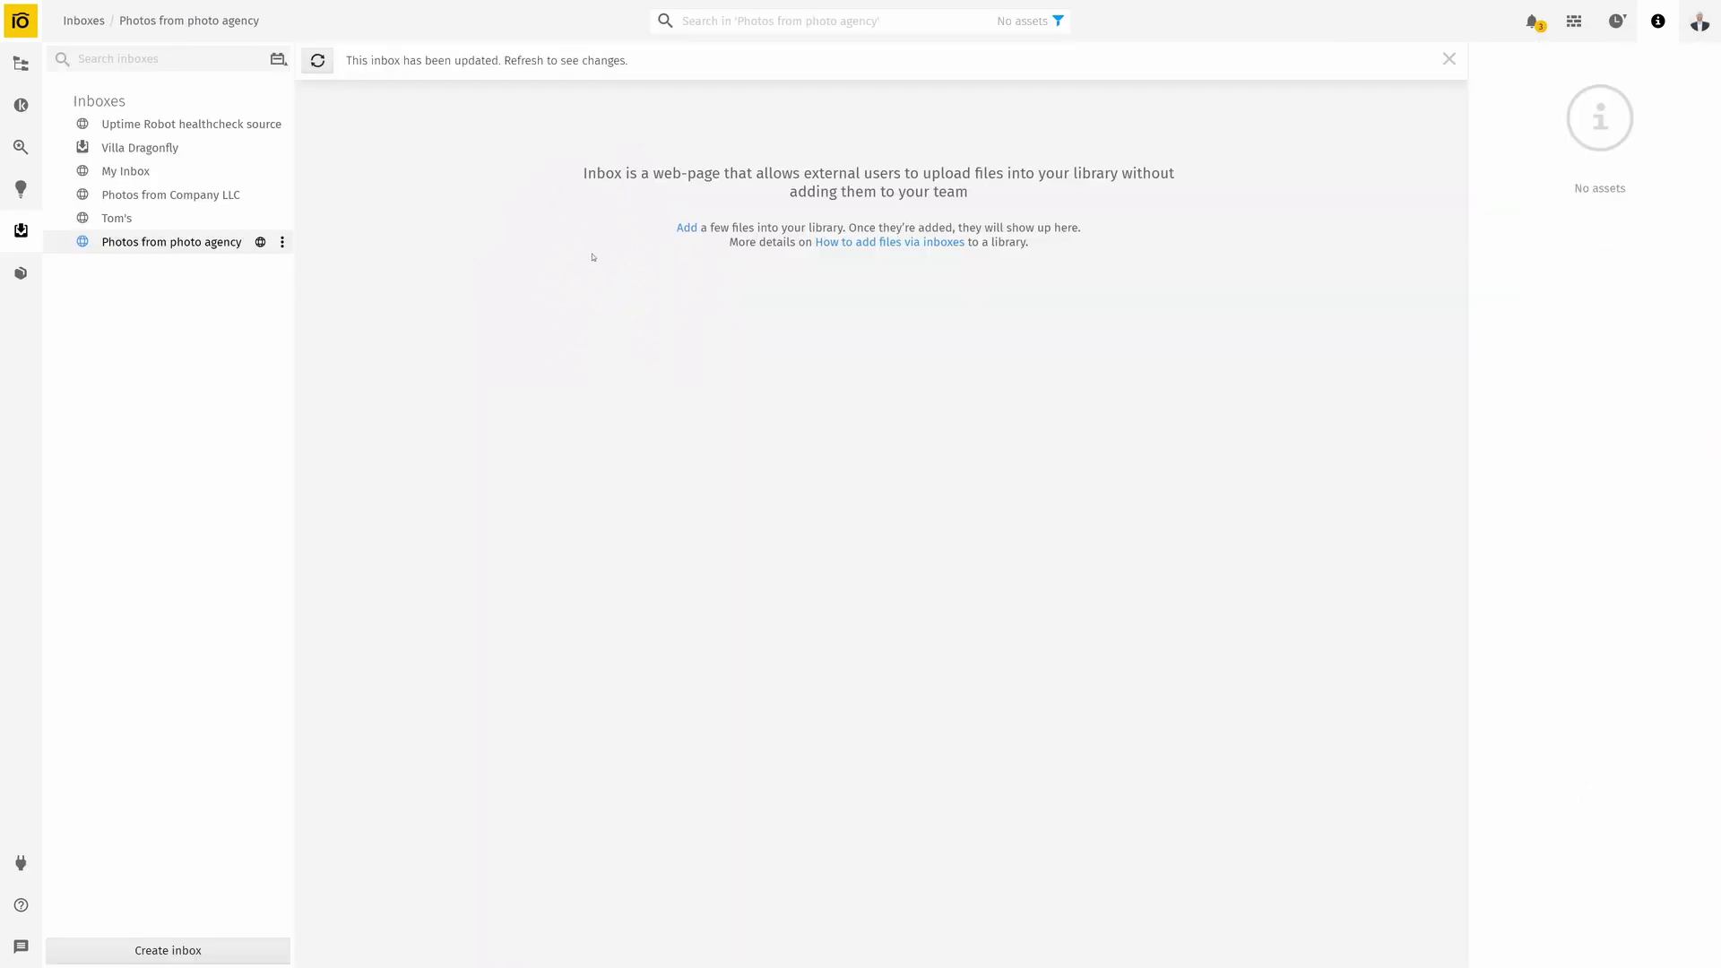
click(26, 73)
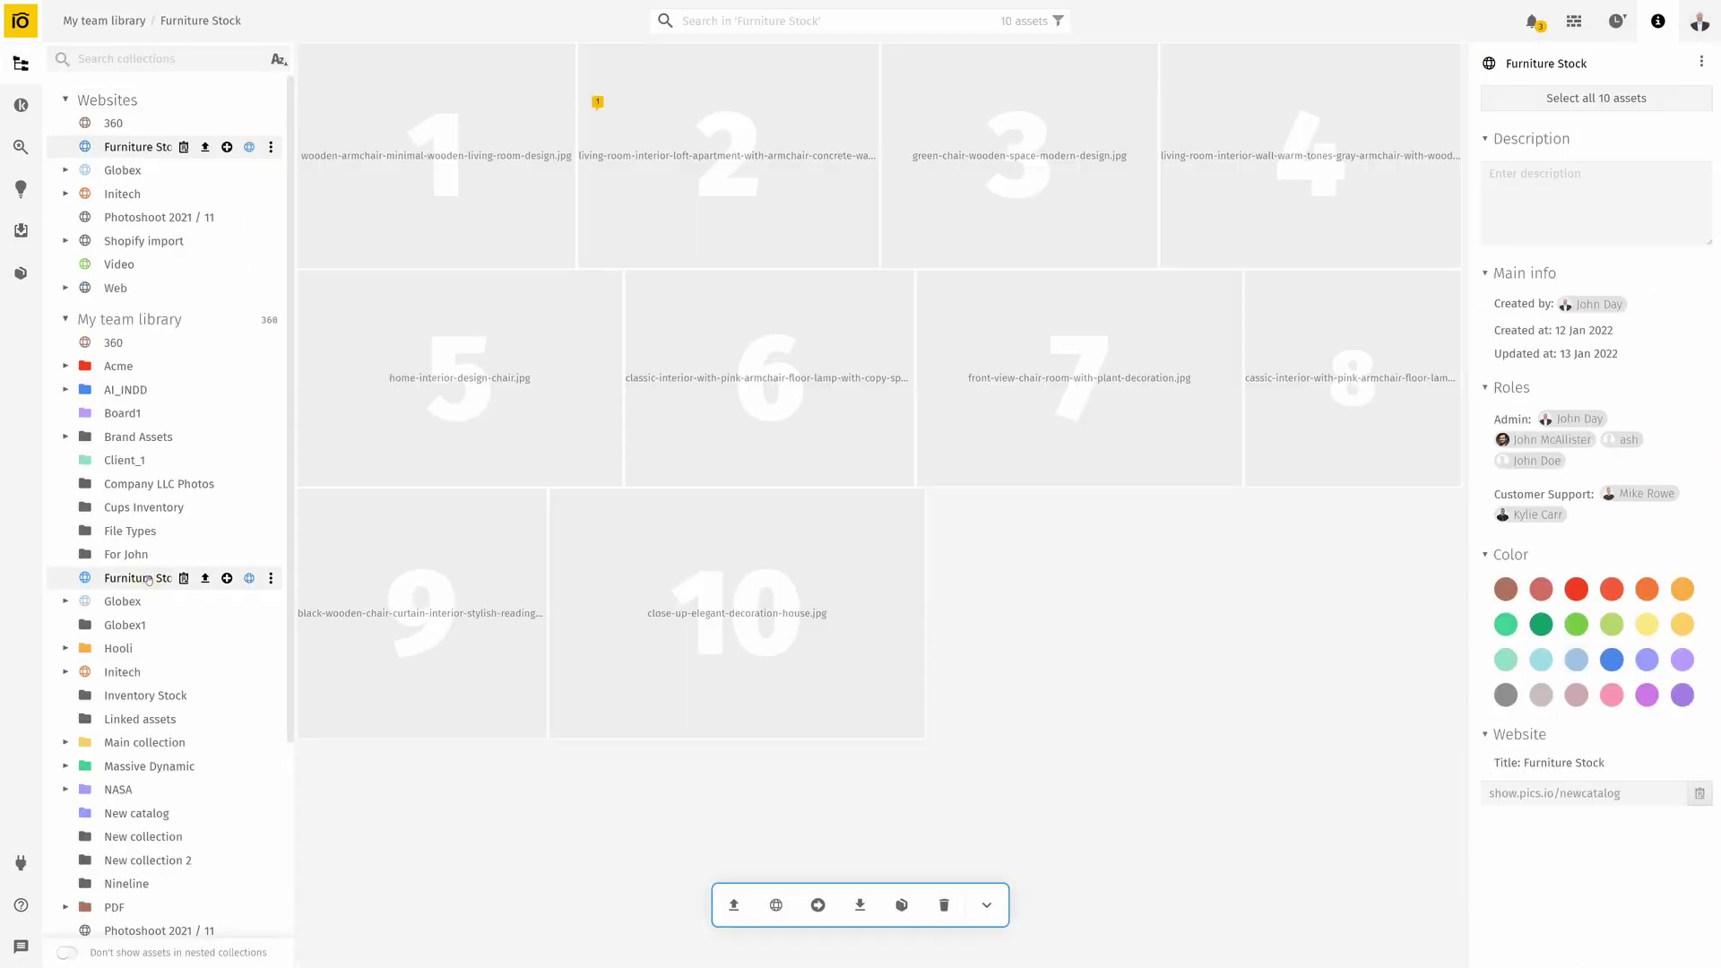